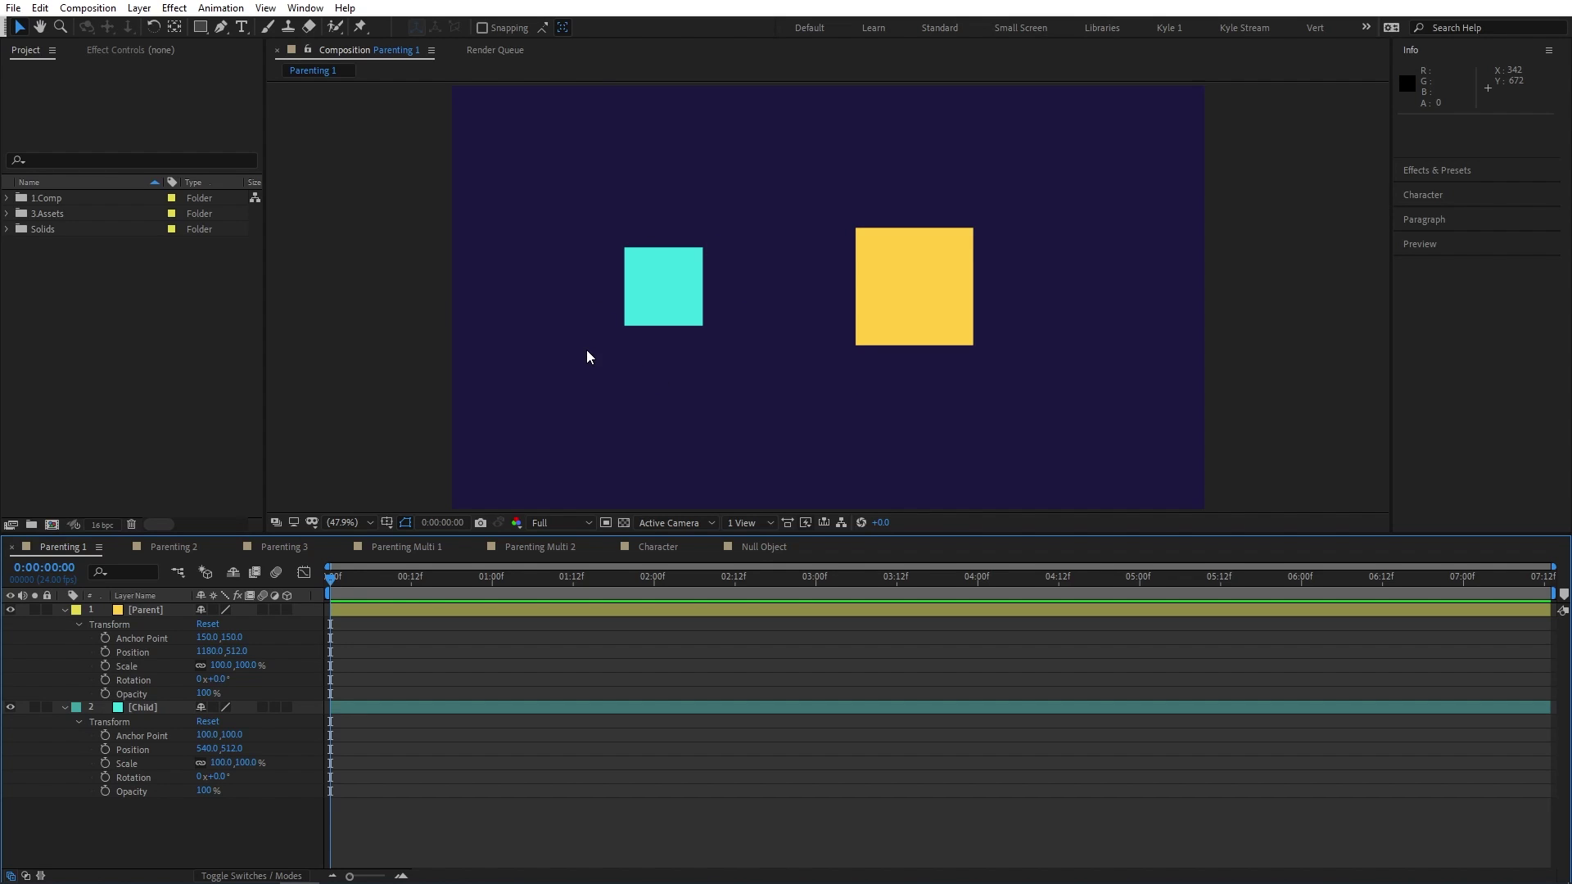
Step: Drag the cyan Child and yellow Parent squares around, then undo the moves
{"action": "mouse_move", "coordinate": [656, 315]}
{"action": "left_mouse_down"}
{"action": "mouse_move", "coordinate": [560, 289]}
{"action": "mouse_move", "coordinate": [614, 380]}
{"action": "mouse_move", "coordinate": [745, 315]}
{"action": "mouse_move", "coordinate": [640, 335]}
{"action": "left_mouse_up"}
{"action": "mouse_move", "coordinate": [954, 319]}
{"action": "left_mouse_down"}
{"action": "mouse_move", "coordinate": [1028, 221]}
{"action": "mouse_move", "coordinate": [974, 360]}
{"action": "mouse_move", "coordinate": [1088, 259]}
{"action": "mouse_move", "coordinate": [951, 317]}
{"action": "left_mouse_up"}
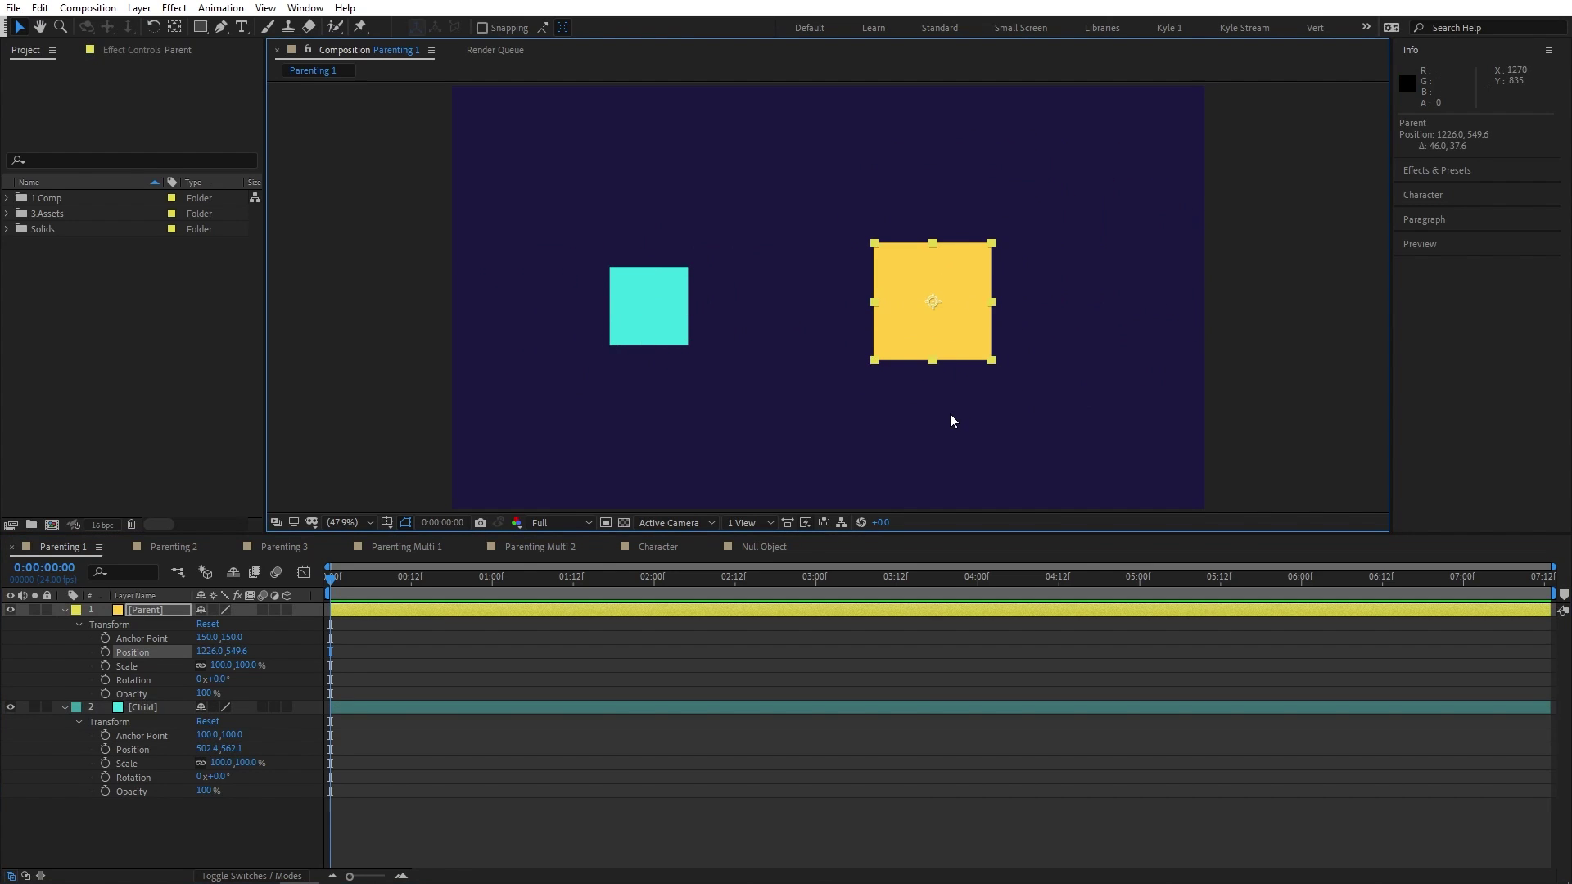
{"action": "key", "text": "ctrl+z"}
{"action": "key", "text": "ctrl+z"}
{"action": "key", "text": "ctrl+z"}
{"action": "key", "text": "ctrl+z"}
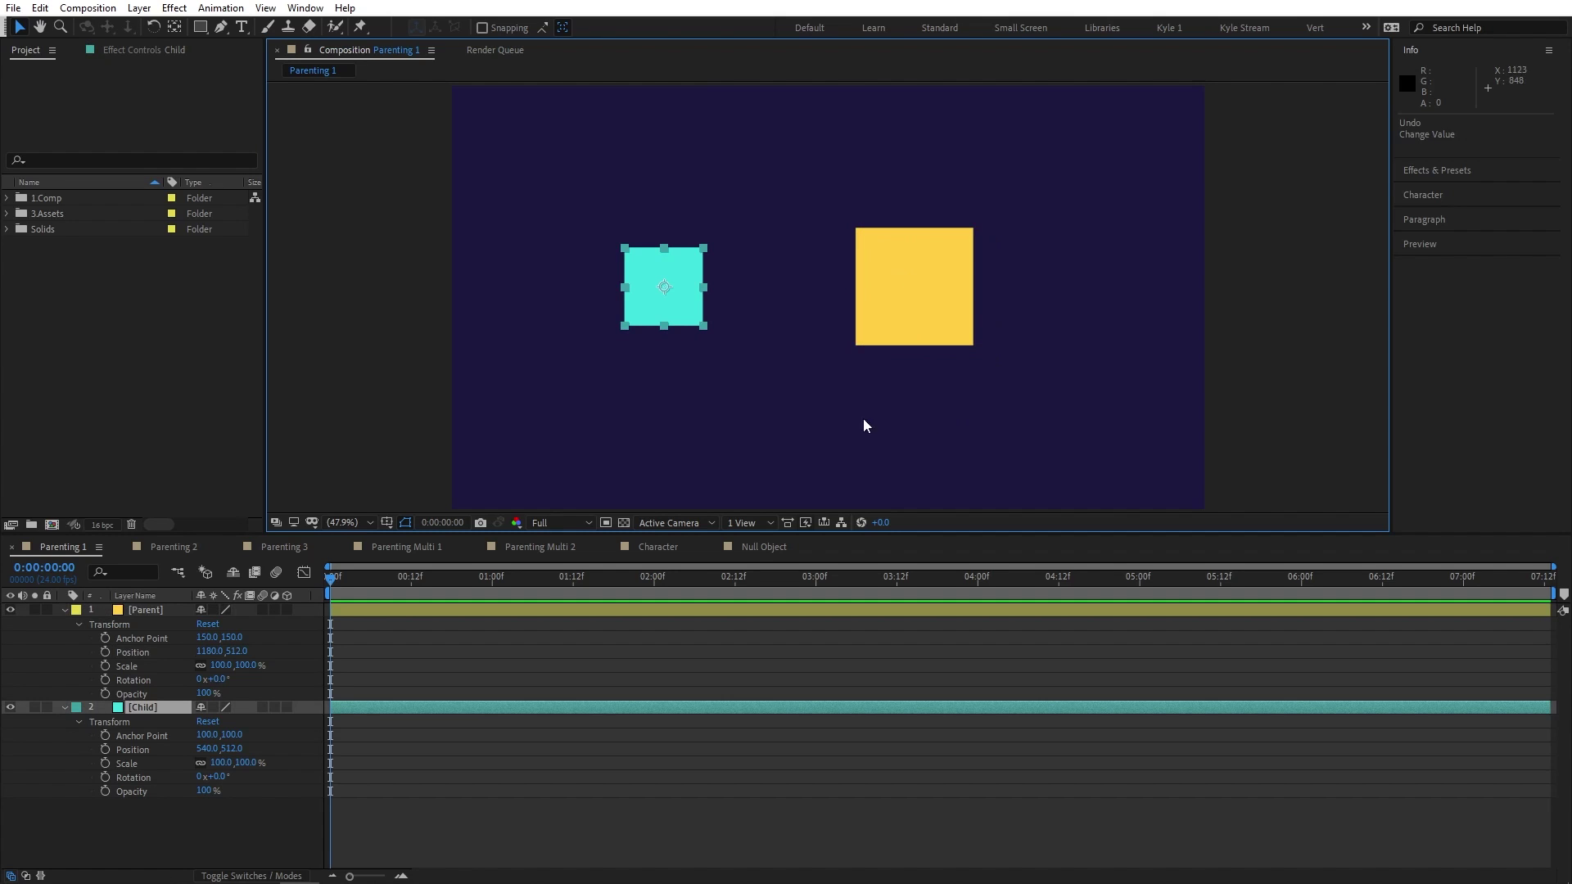
Step: Add the Parent & Link column to the Parenting 1 timeline, showing both layers set to None
{"action": "left_click", "coordinate": [771, 424]}
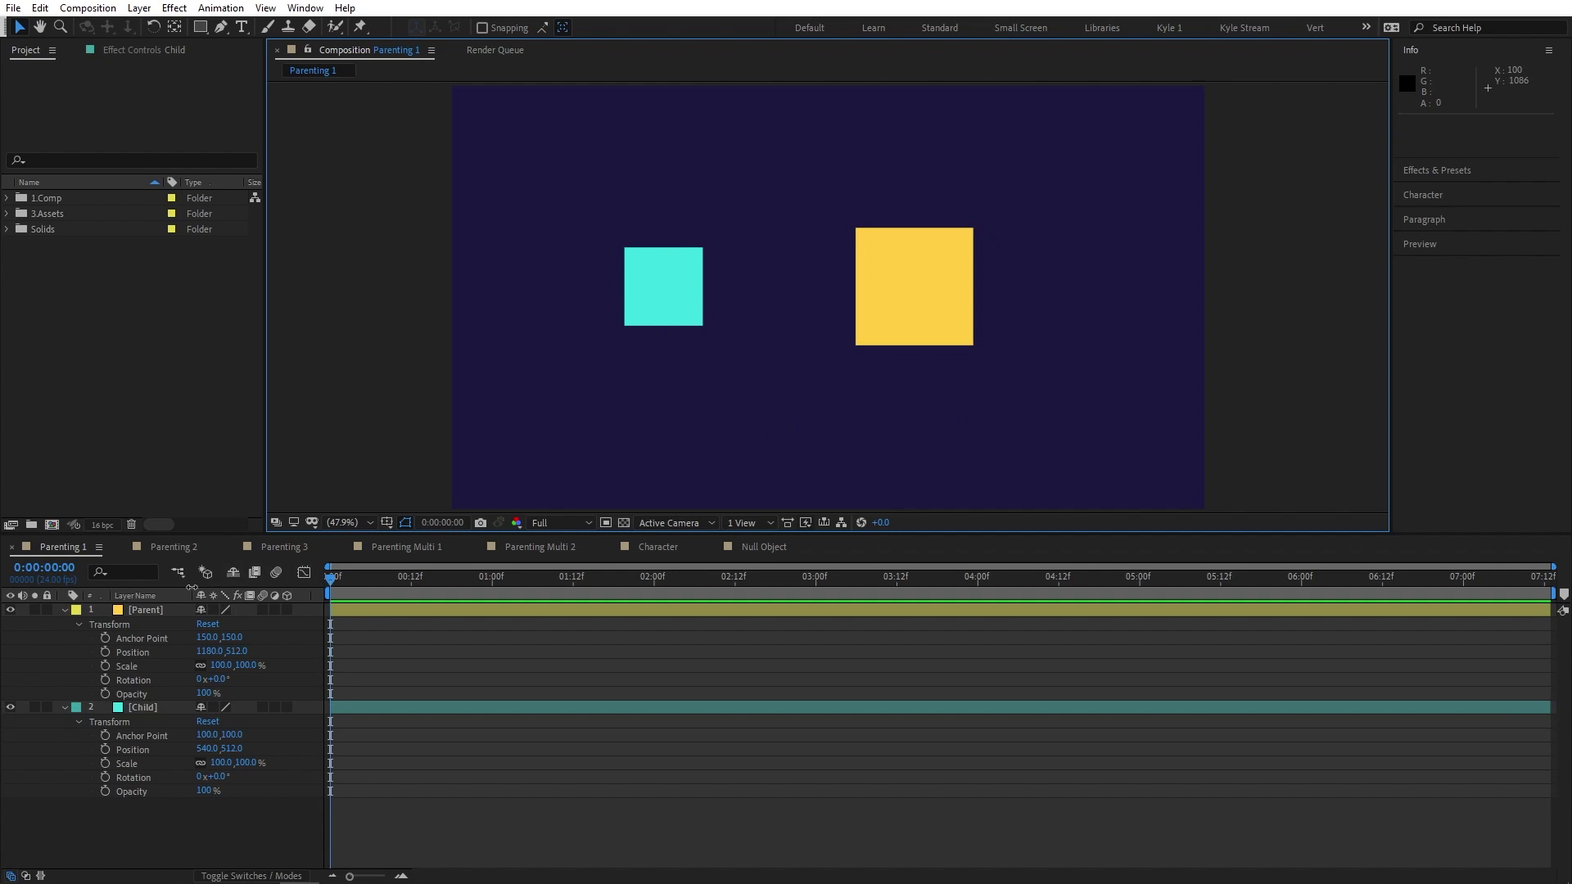
{"action": "right_click", "coordinate": [175, 604]}
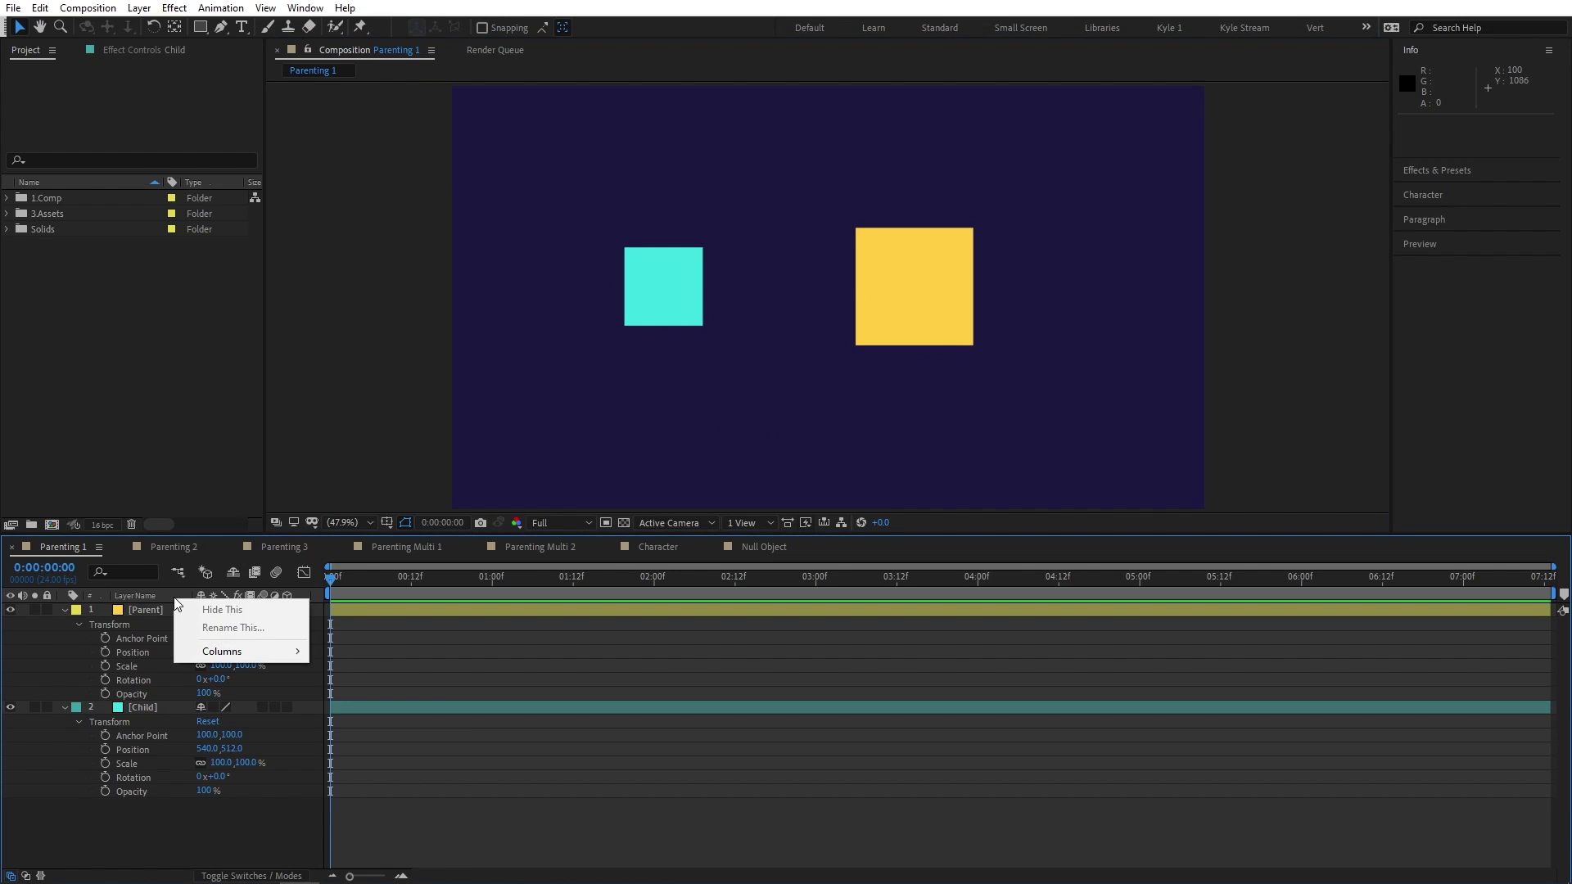
{"action": "mouse_move", "coordinate": [250, 649]}
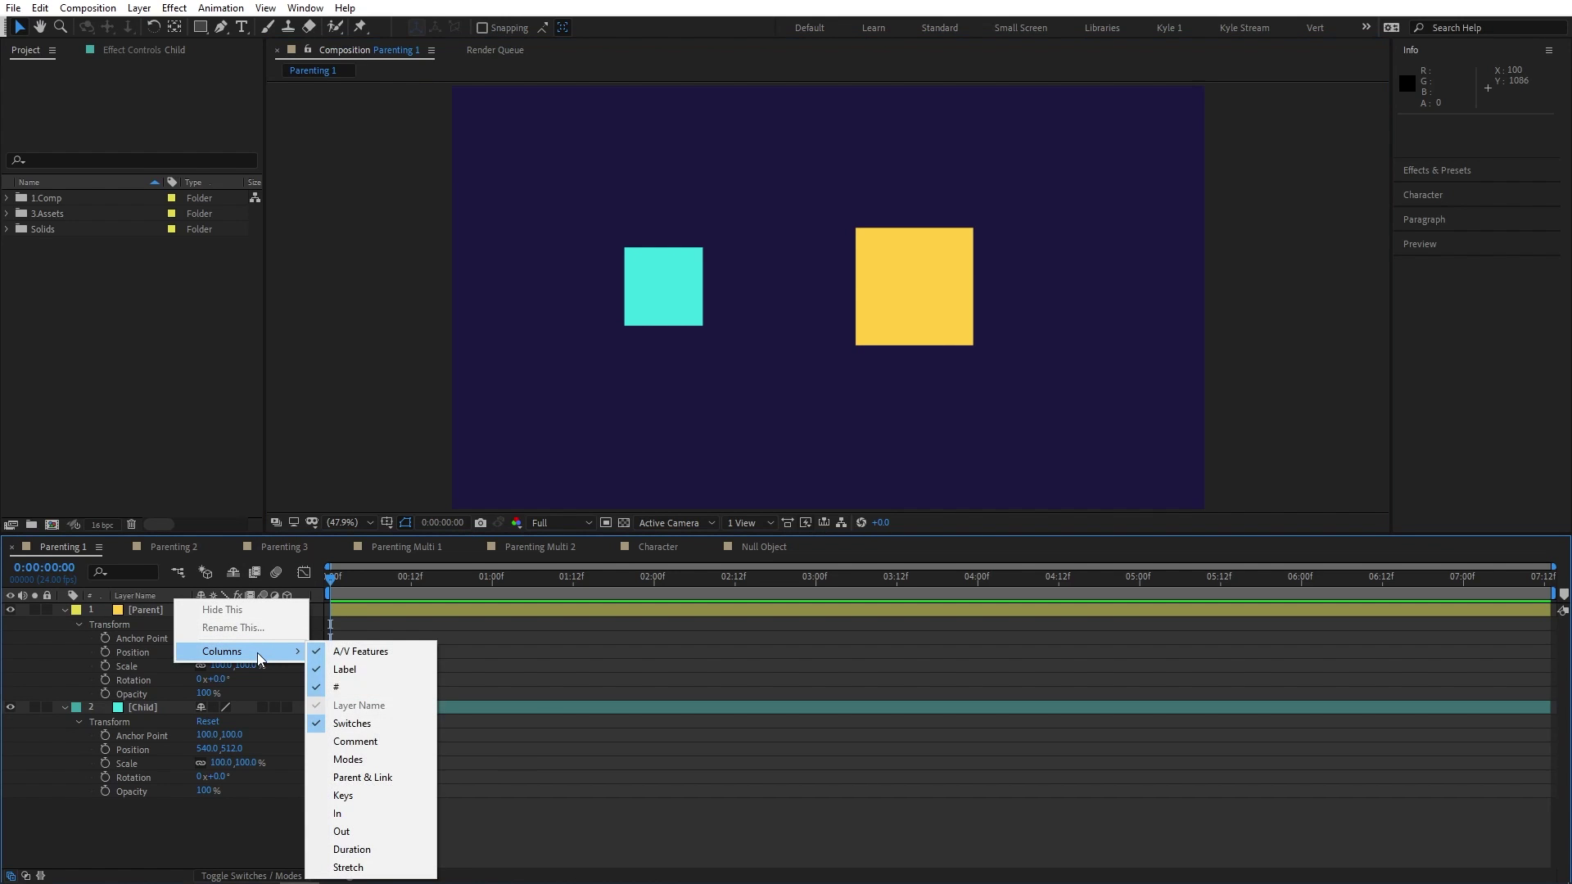
{"action": "left_click", "coordinate": [366, 777]}
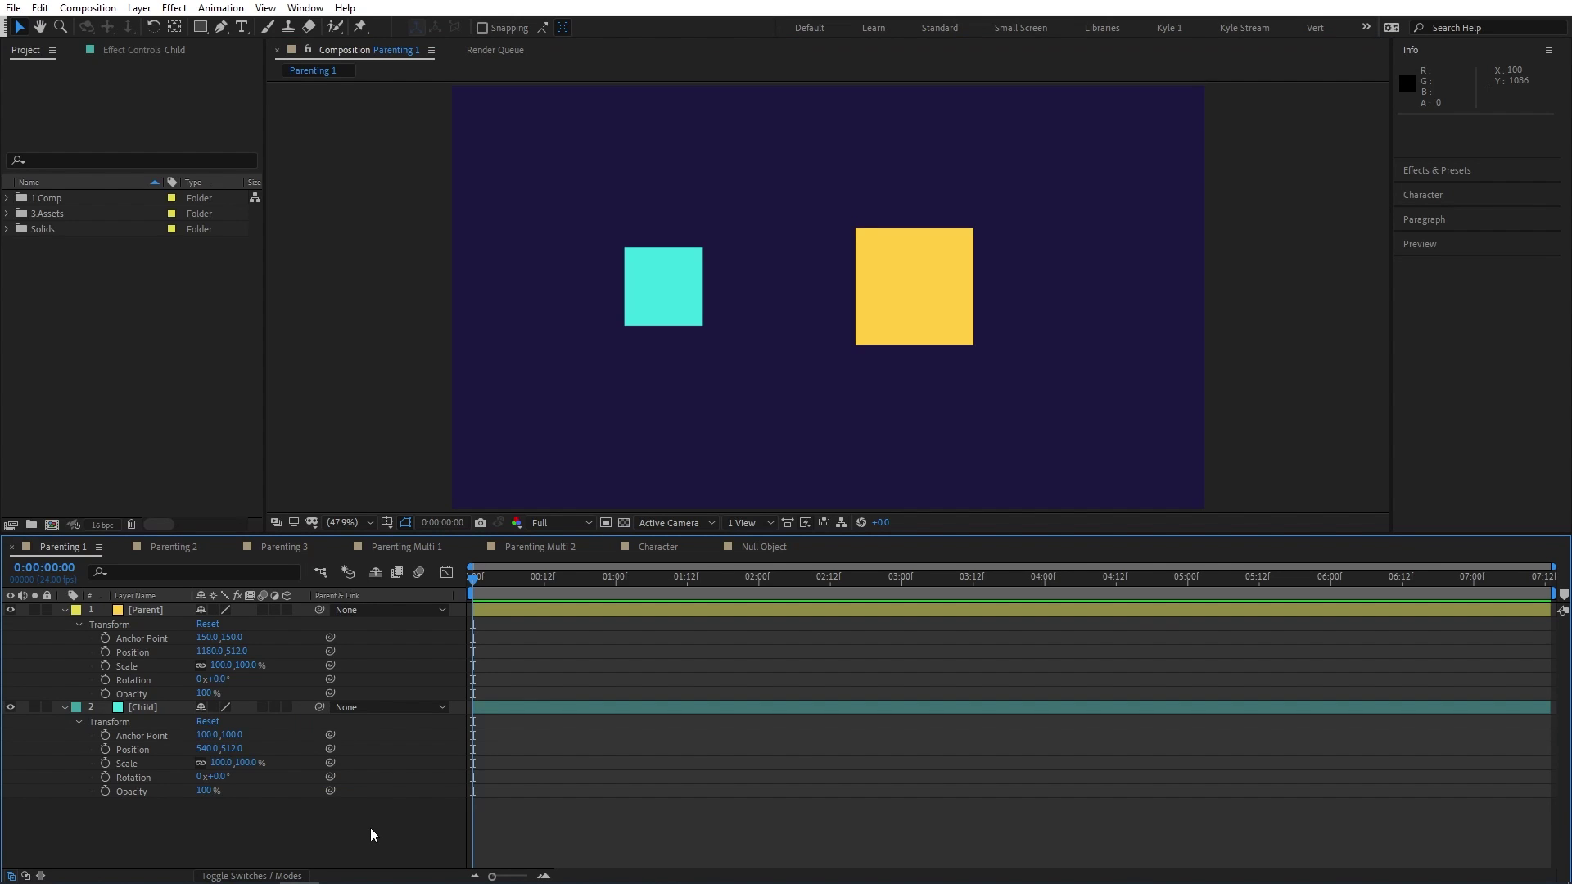
Step: Pick-whip Child to the Parent layer, then move Parent and shrink it to 44% so Child follows
{"action": "left_click", "coordinate": [442, 708]}
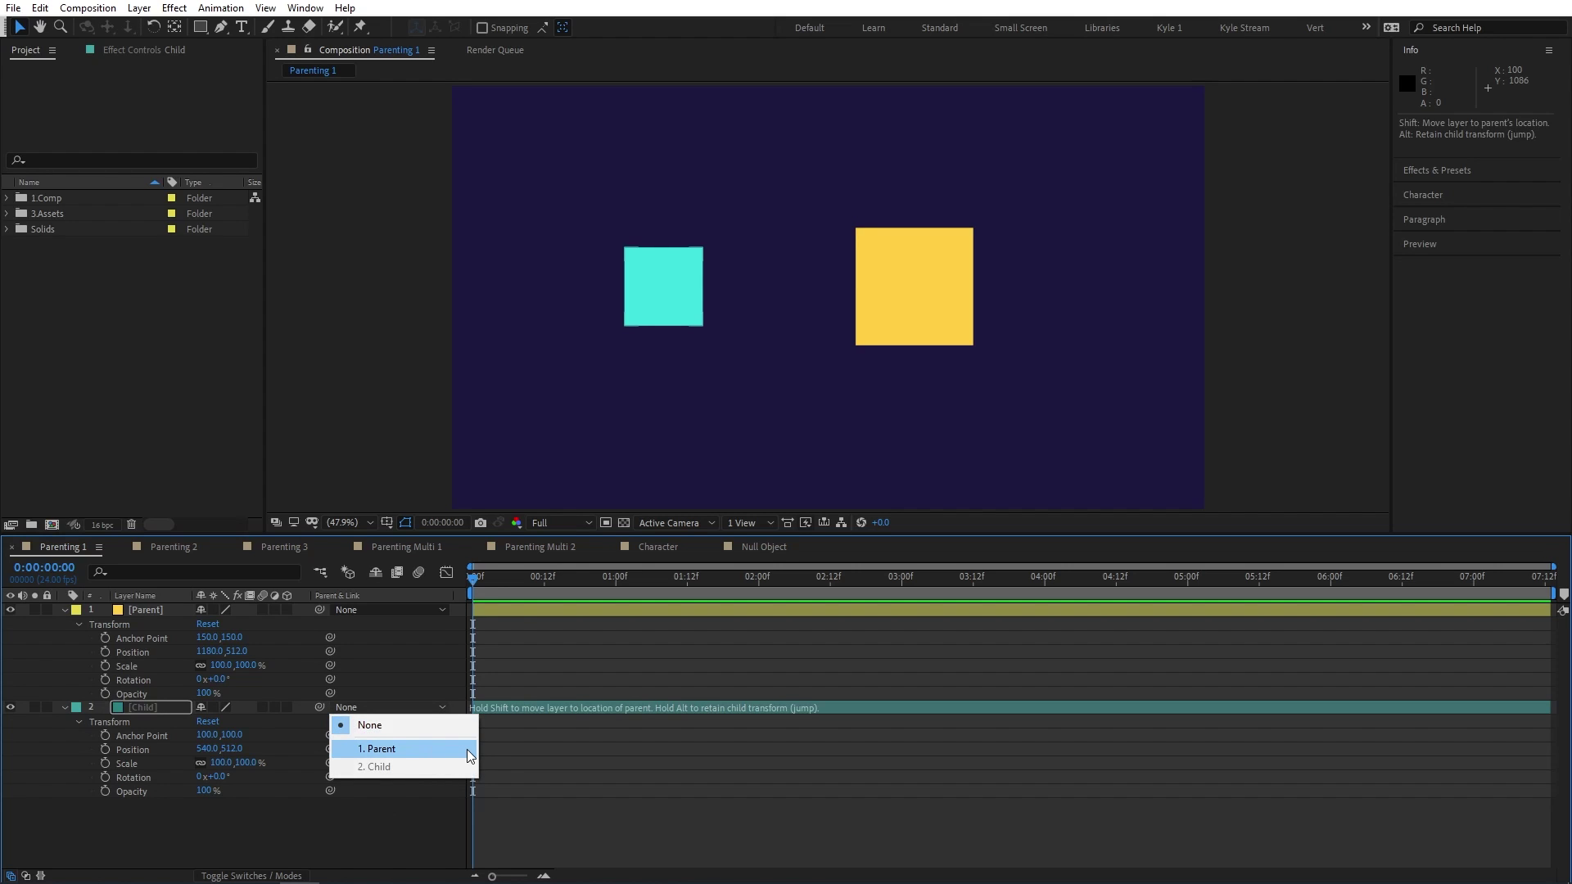
{"action": "left_click", "coordinate": [319, 711]}
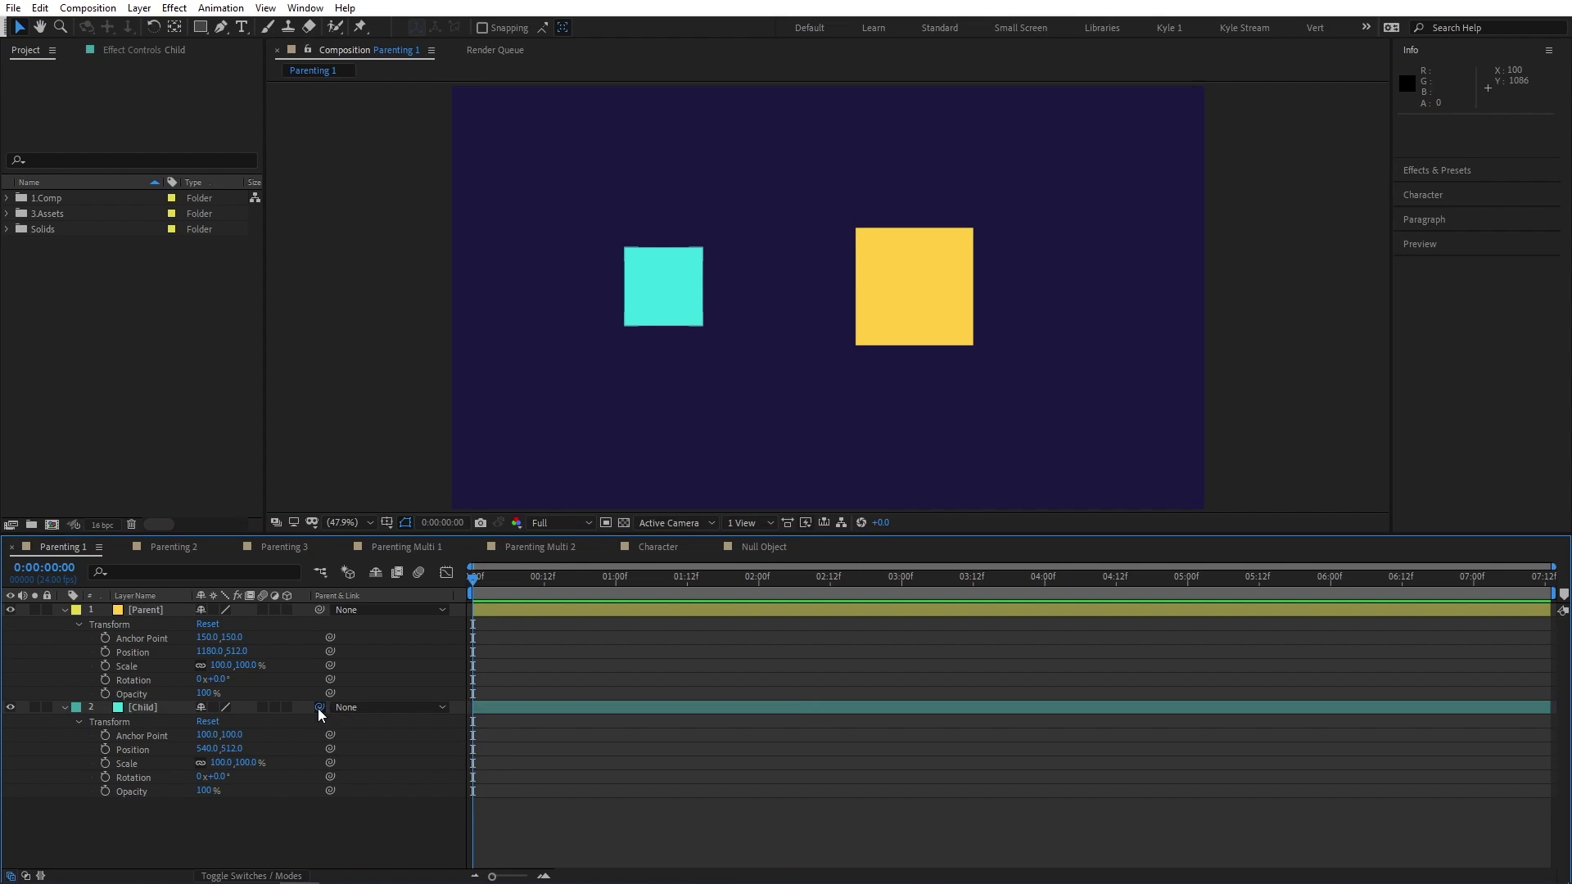
{"action": "left_click_drag", "start_coordinate": [320, 714], "coordinate": [146, 613]}
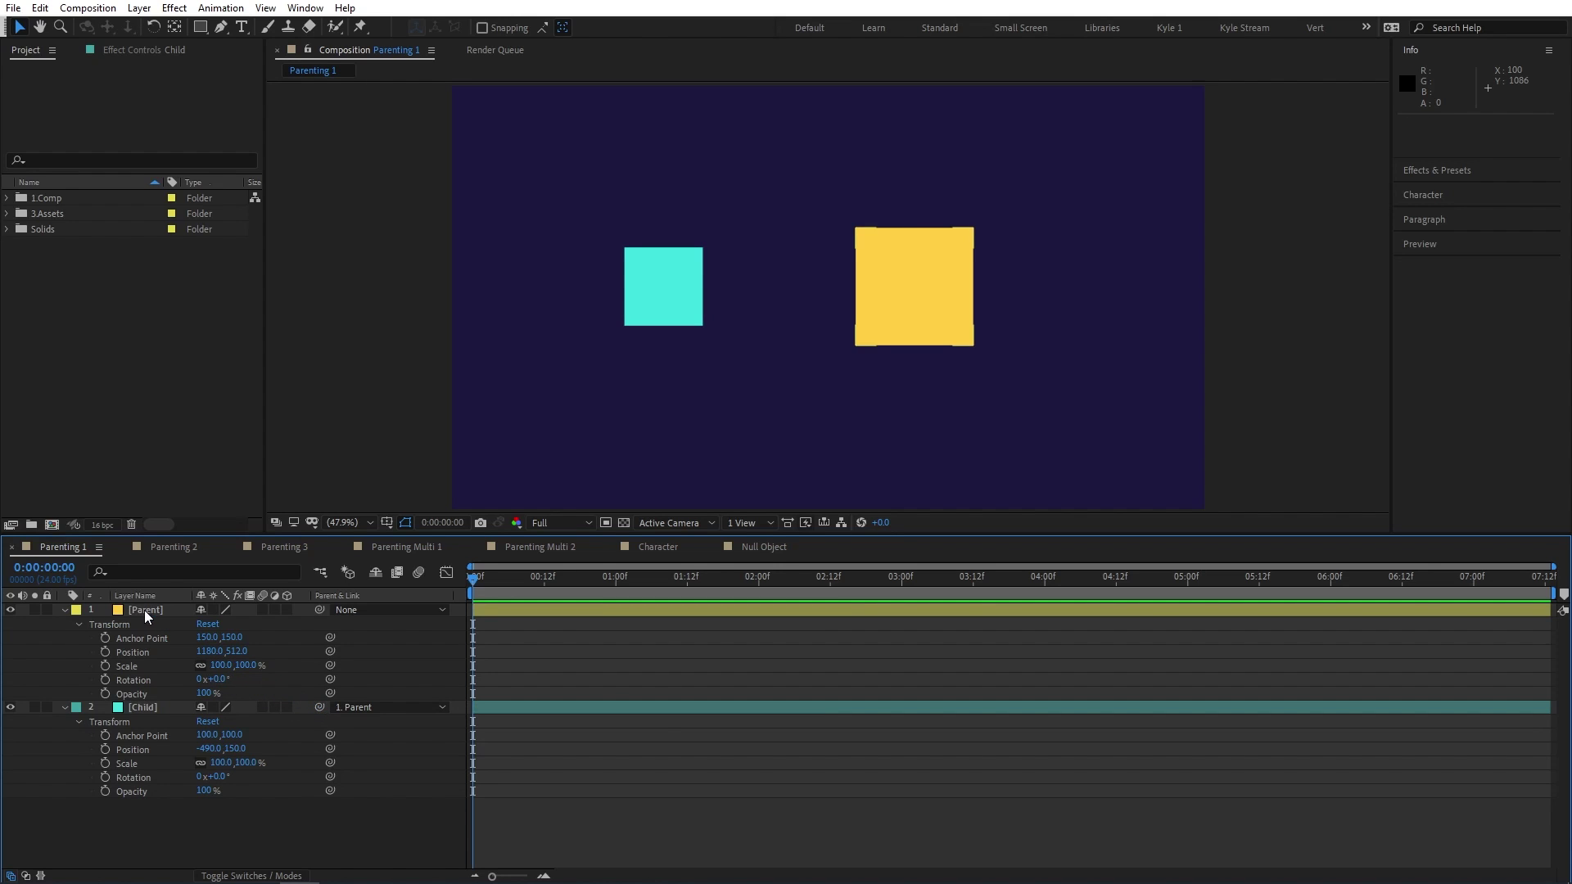
{"action": "mouse_move", "coordinate": [945, 291]}
{"action": "left_mouse_down"}
{"action": "mouse_move", "coordinate": [818, 270]}
{"action": "mouse_move", "coordinate": [874, 326]}
{"action": "mouse_move", "coordinate": [1091, 266]}
{"action": "mouse_move", "coordinate": [979, 320]}
{"action": "mouse_move", "coordinate": [877, 336]}
{"action": "mouse_move", "coordinate": [966, 297]}
{"action": "left_mouse_up"}
{"action": "mouse_move", "coordinate": [222, 666]}
{"action": "left_mouse_down"}
{"action": "mouse_move", "coordinate": [176, 666]}
{"action": "mouse_move", "coordinate": [254, 678]}
{"action": "mouse_move", "coordinate": [227, 669]}
{"action": "mouse_move", "coordinate": [238, 678]}
{"action": "left_mouse_up"}
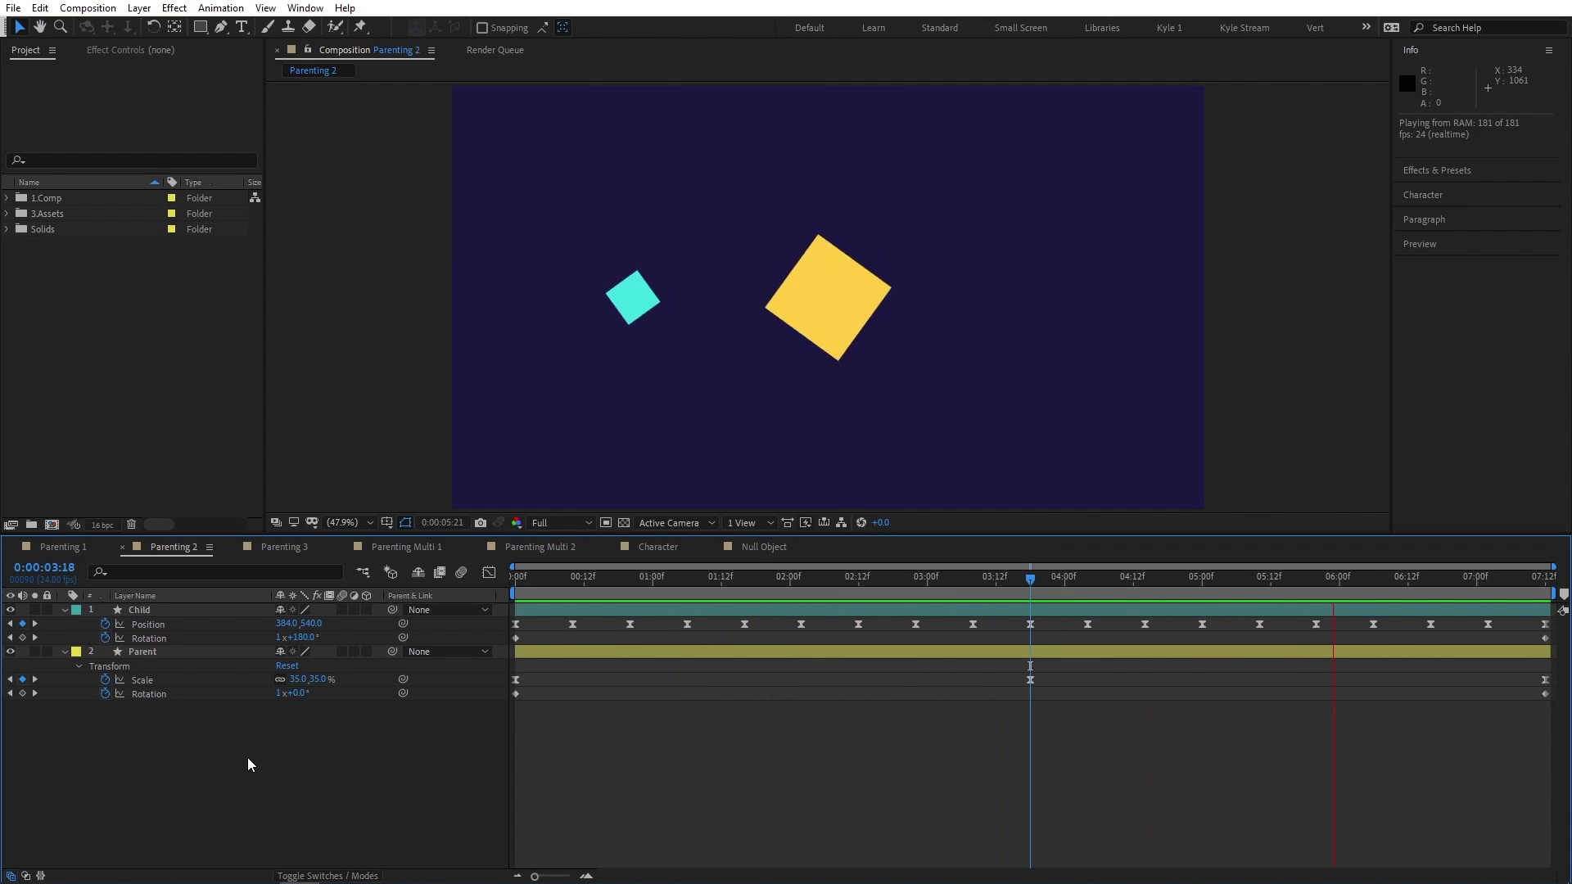
Step: From the first frame, parent Child to Parent with the pick whip and preview the animation
{"action": "left_click", "coordinate": [593, 578]}
{"action": "left_click_drag", "start_coordinate": [594, 578], "coordinate": [514, 573]}
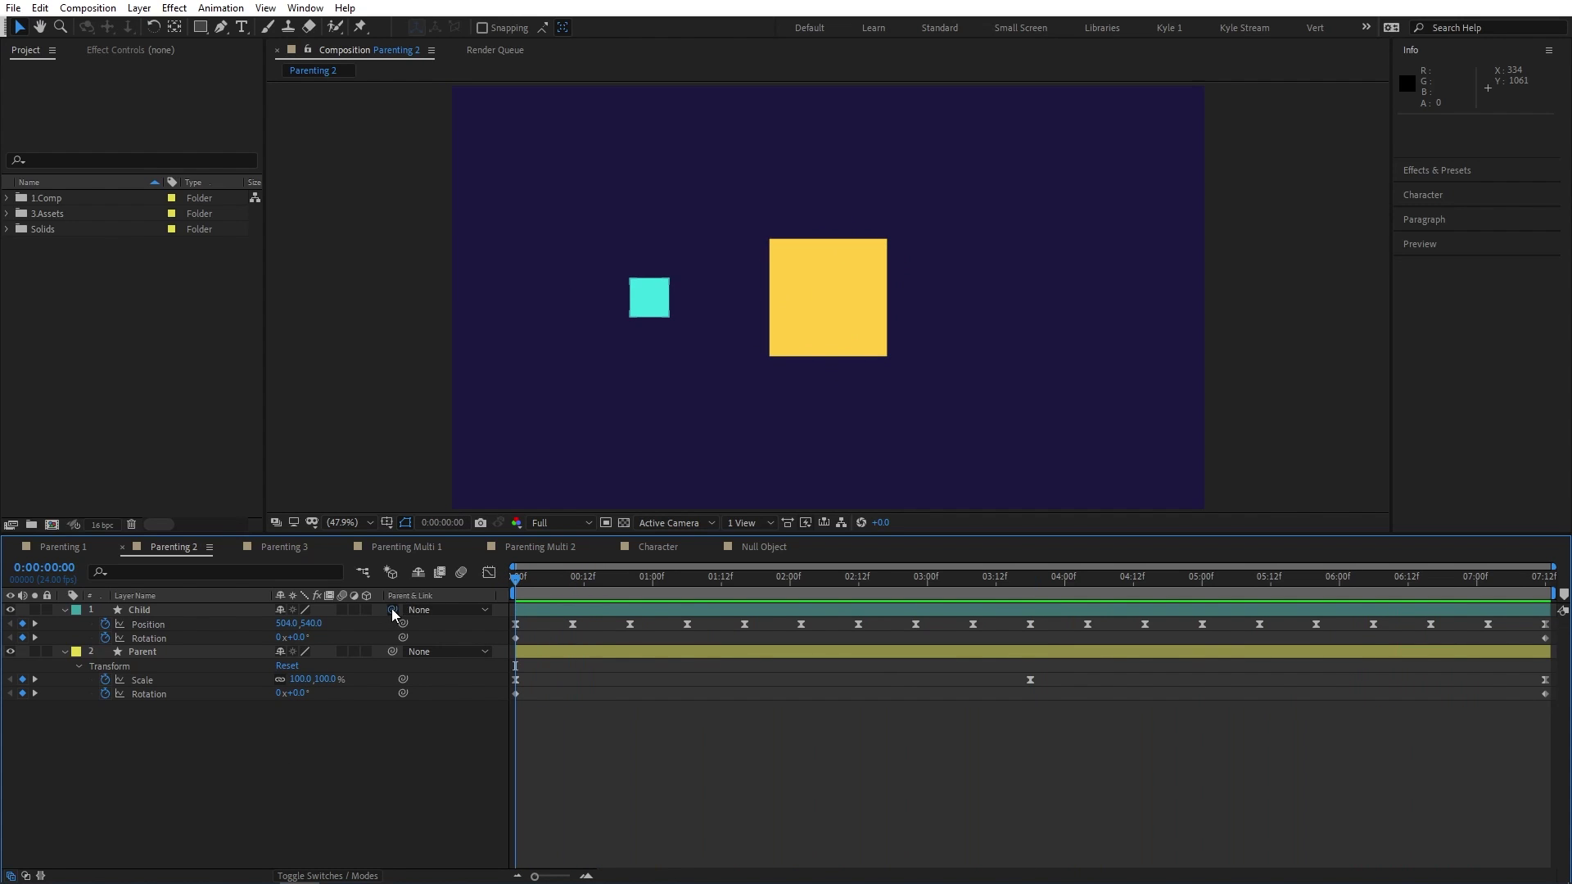
{"action": "left_click_drag", "start_coordinate": [393, 611], "coordinate": [224, 657]}
{"action": "key", "text": "space"}
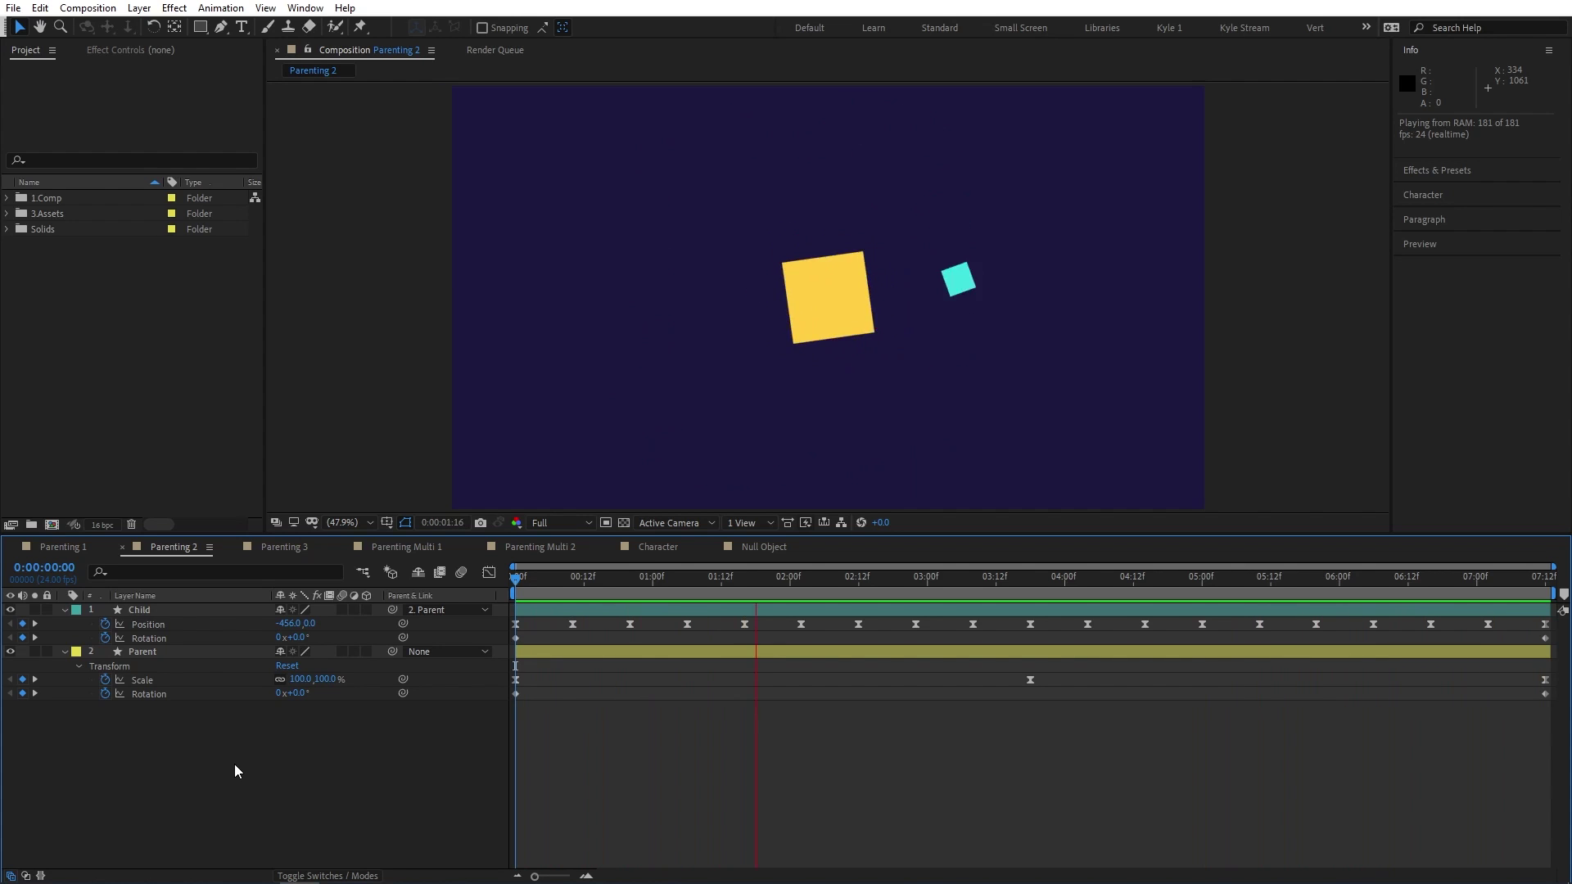
{"action": "key", "text": "space"}
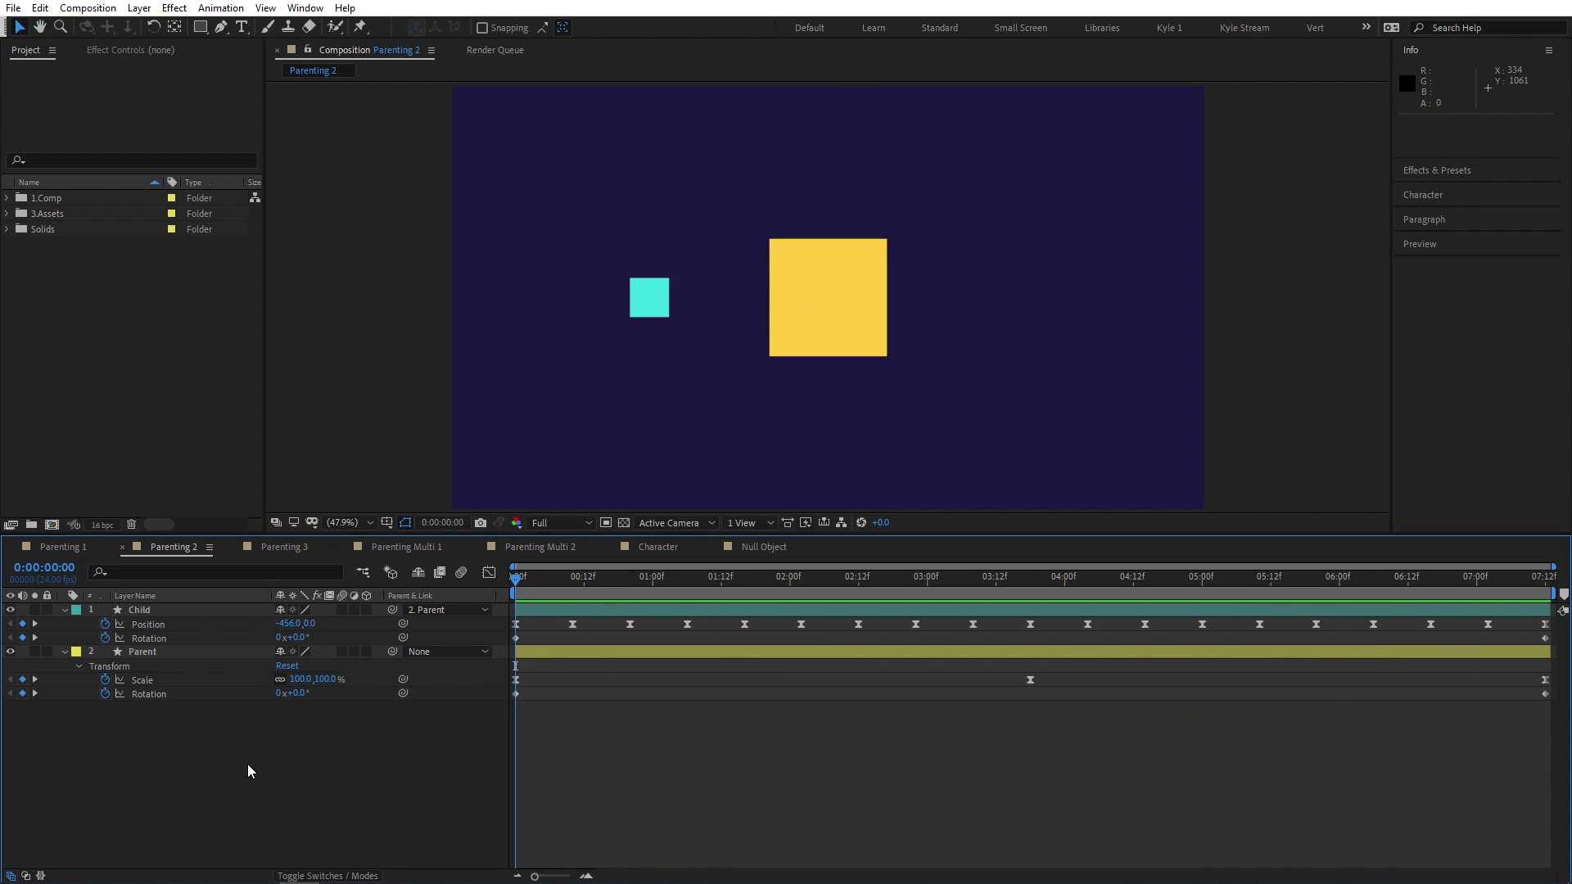
Step: Reset Child's parent to None, re-parent it to Parent at 0:00:03:18, and preview
{"action": "left_click", "coordinate": [483, 611]}
{"action": "left_click", "coordinate": [483, 627]}
{"action": "left_click_drag", "start_coordinate": [526, 583], "coordinate": [1033, 601]}
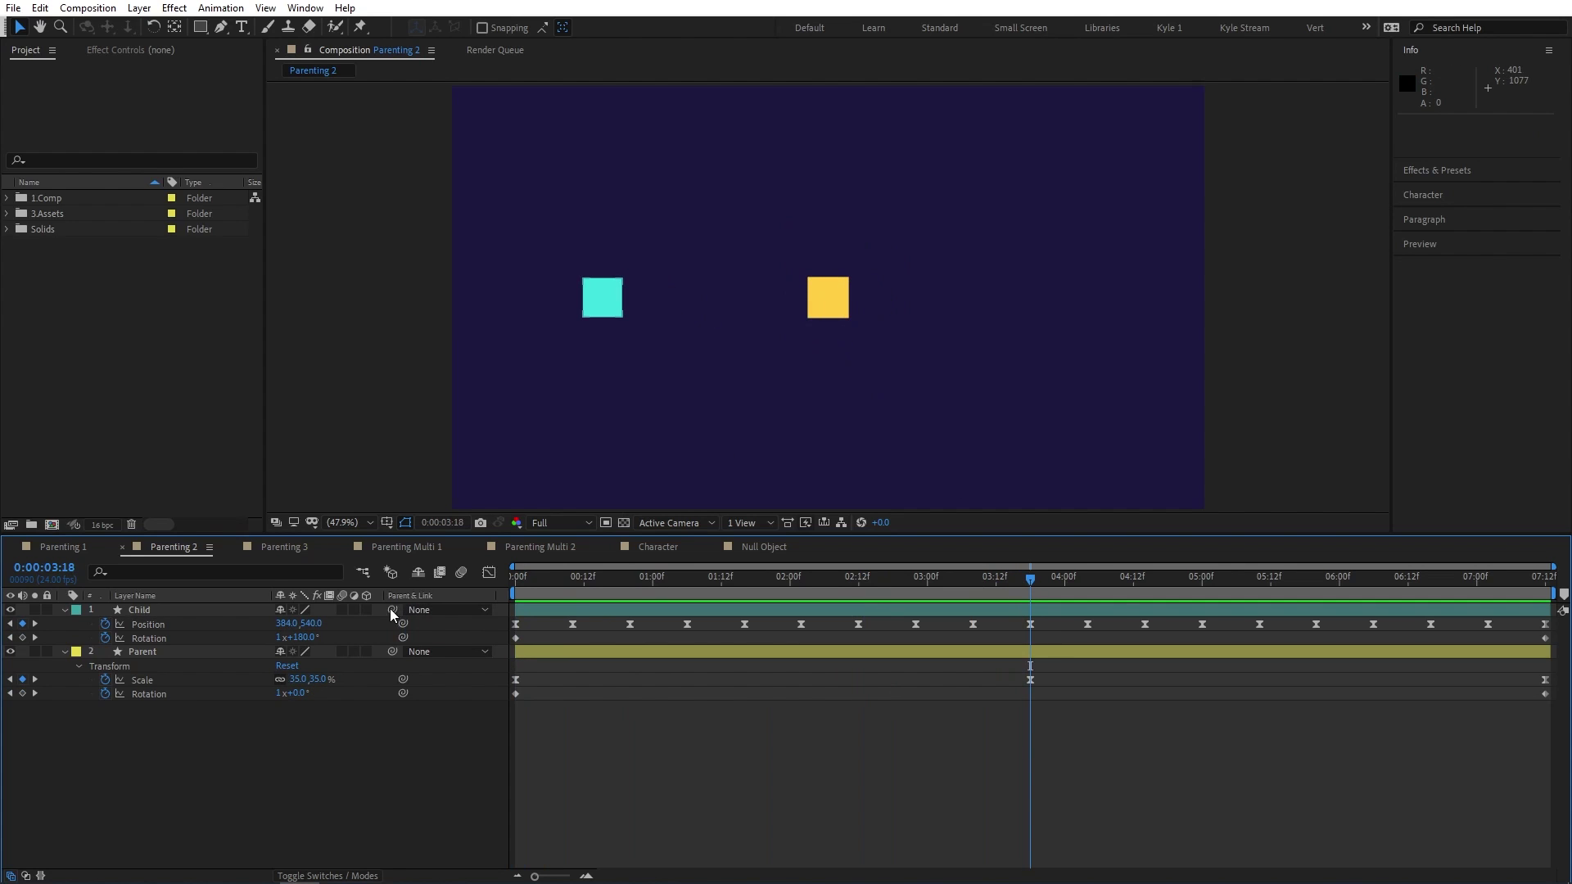
{"action": "left_click_drag", "start_coordinate": [392, 610], "coordinate": [232, 658]}
{"action": "key", "text": "space"}
Step: Switch to the Parenting 3 comp and pick-whip Child to the Parent layer
{"action": "left_click", "coordinate": [285, 548]}
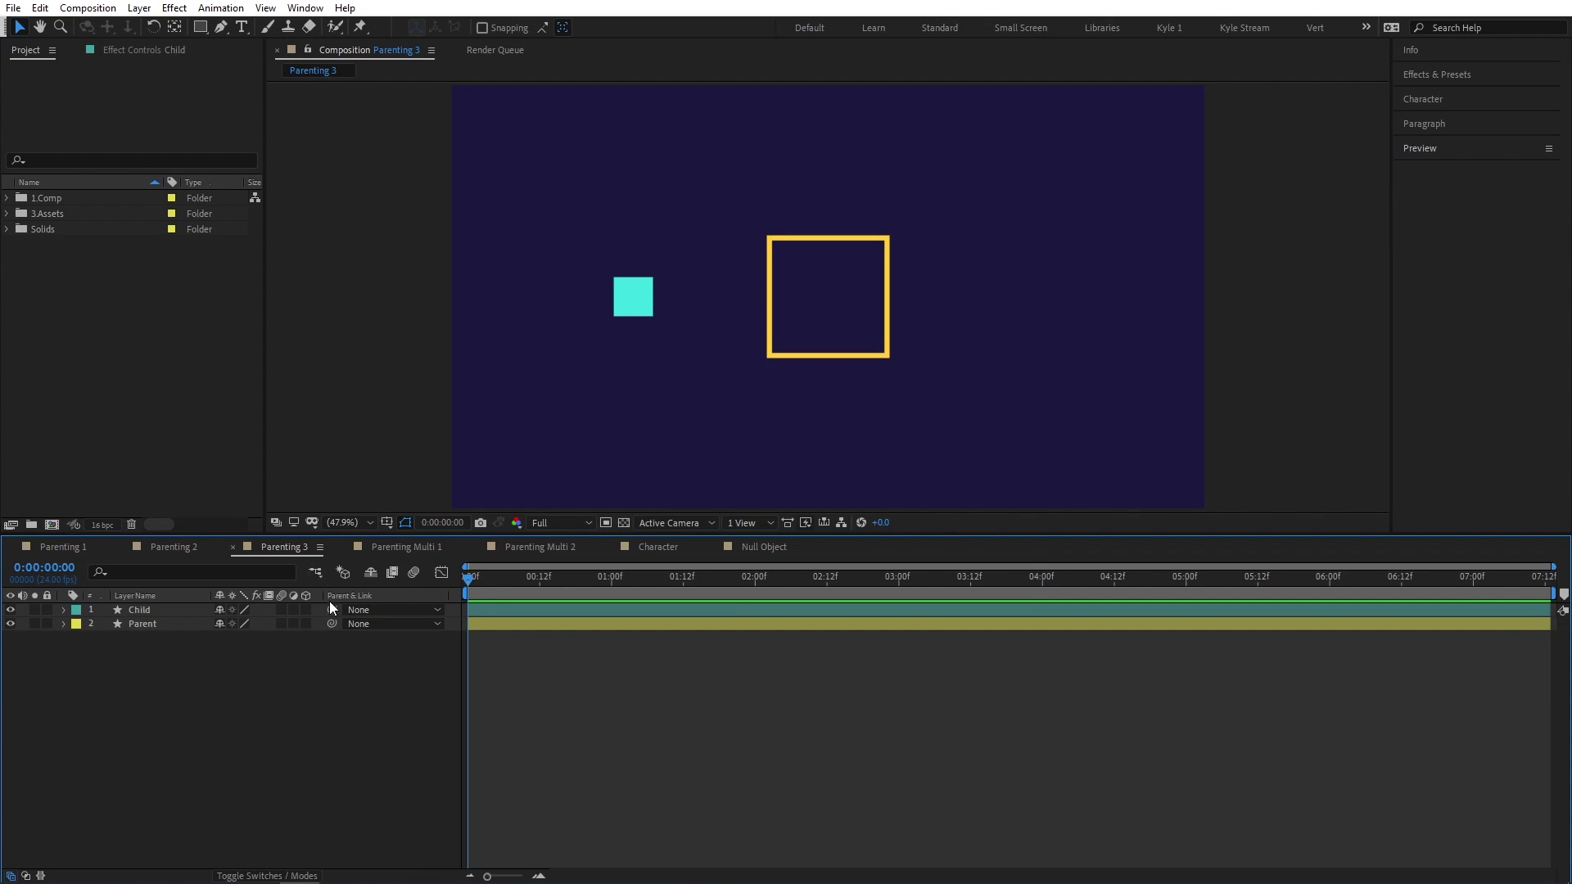
{"action": "left_click_drag", "start_coordinate": [332, 610], "coordinate": [194, 624]}
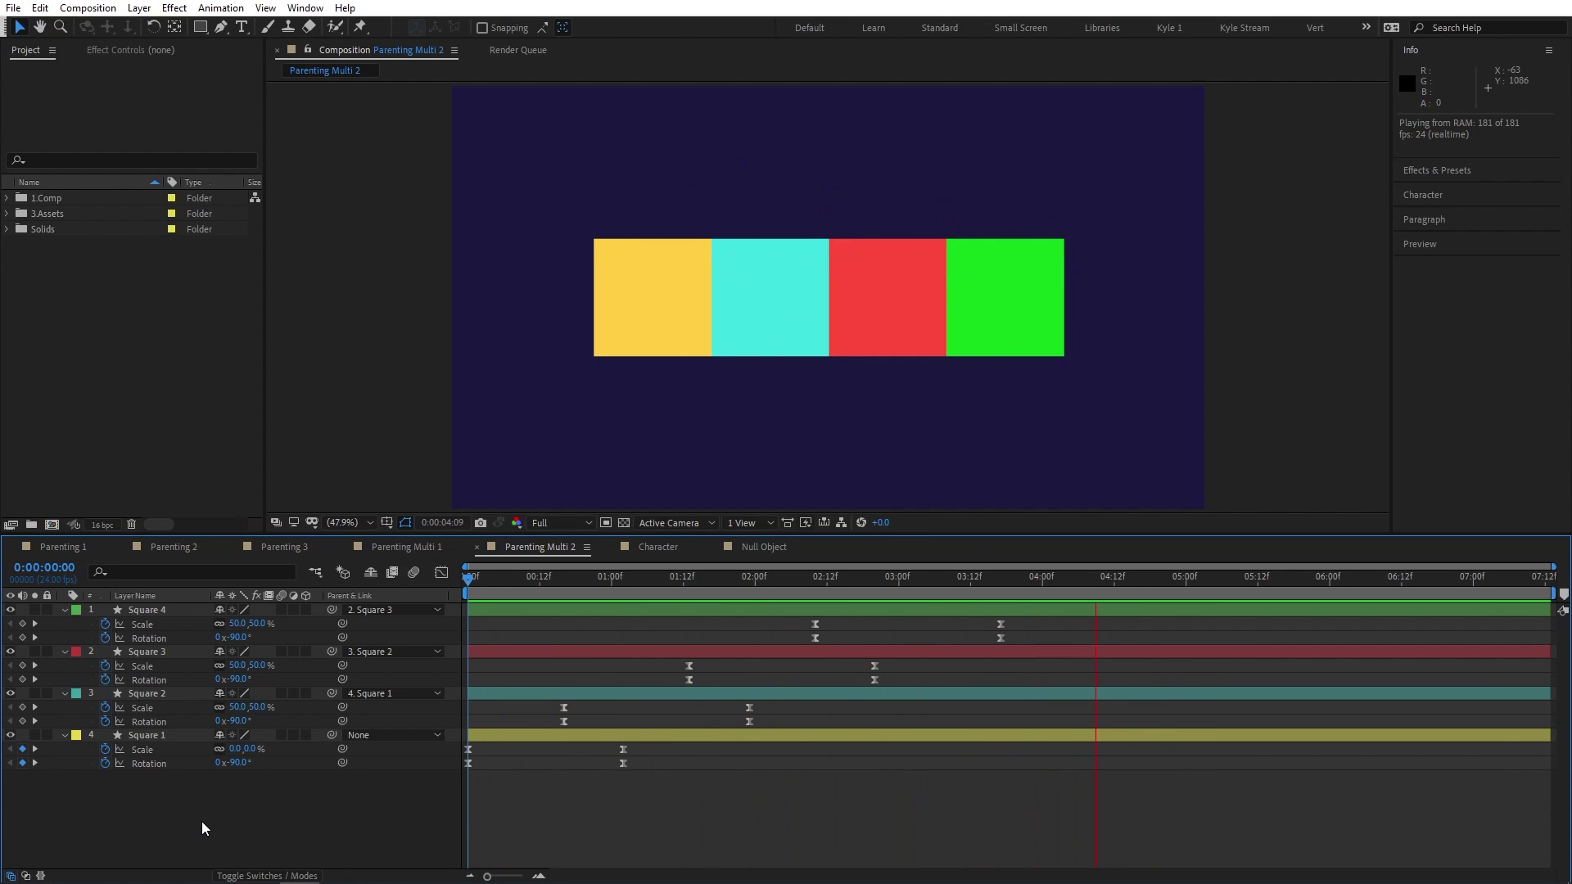
Step: Switch from Parenting Multi 2 to the Character composition
{"action": "left_click", "coordinate": [656, 547]}
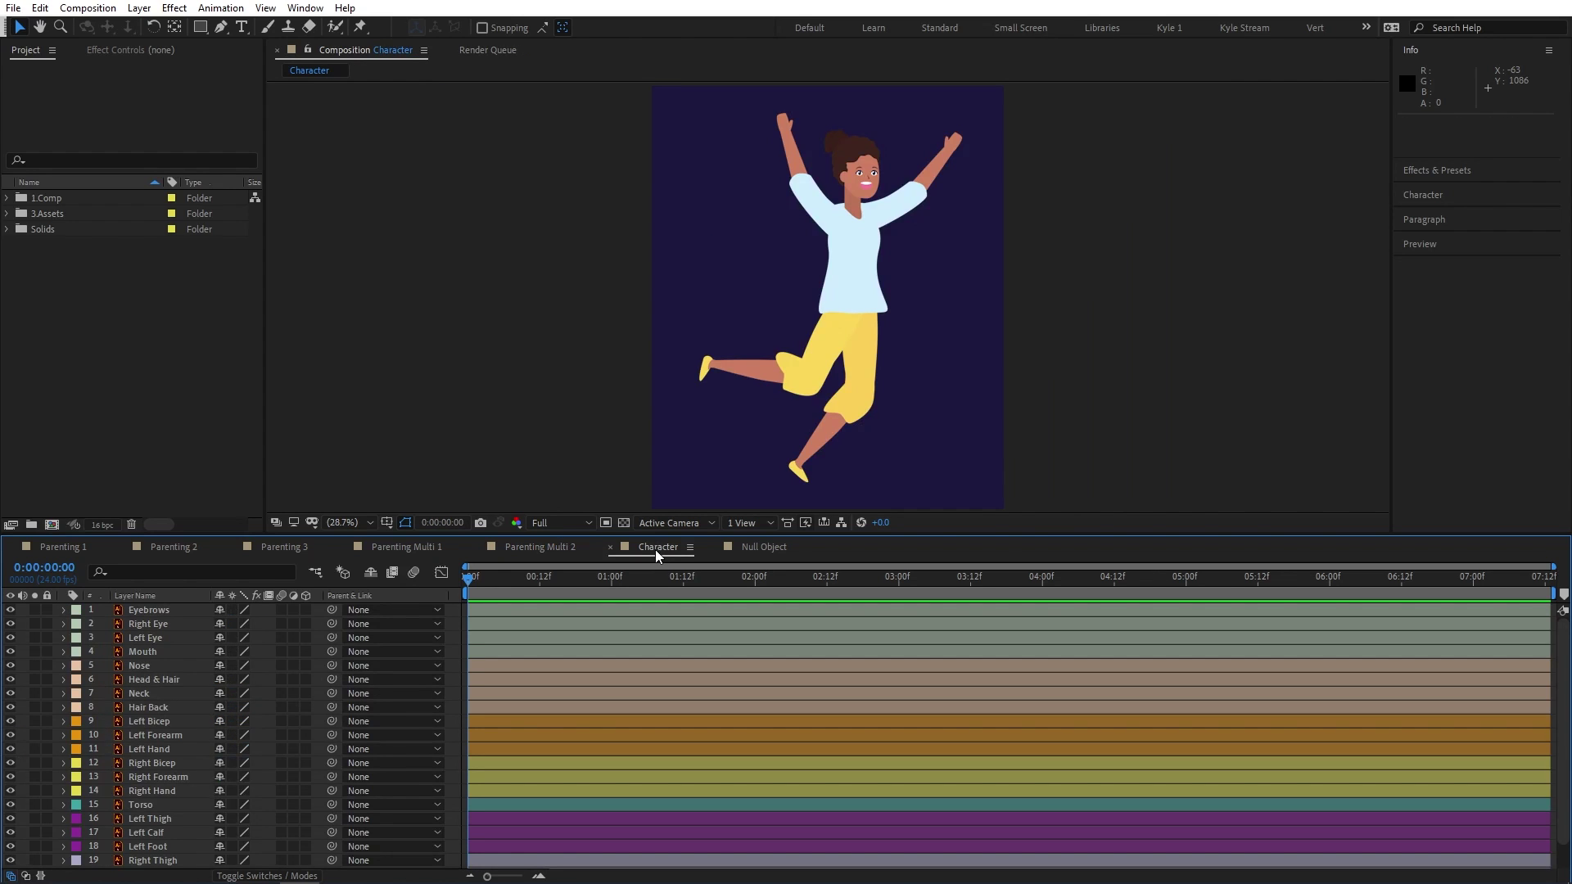
Step: Drag the torso, left thigh and left calf to show they move independently, then undo
{"action": "left_click_drag", "start_coordinate": [835, 270], "coordinate": [914, 288]}
{"action": "left_click_drag", "start_coordinate": [827, 336], "coordinate": [761, 286]}
{"action": "left_click_drag", "start_coordinate": [770, 382], "coordinate": [771, 411]}
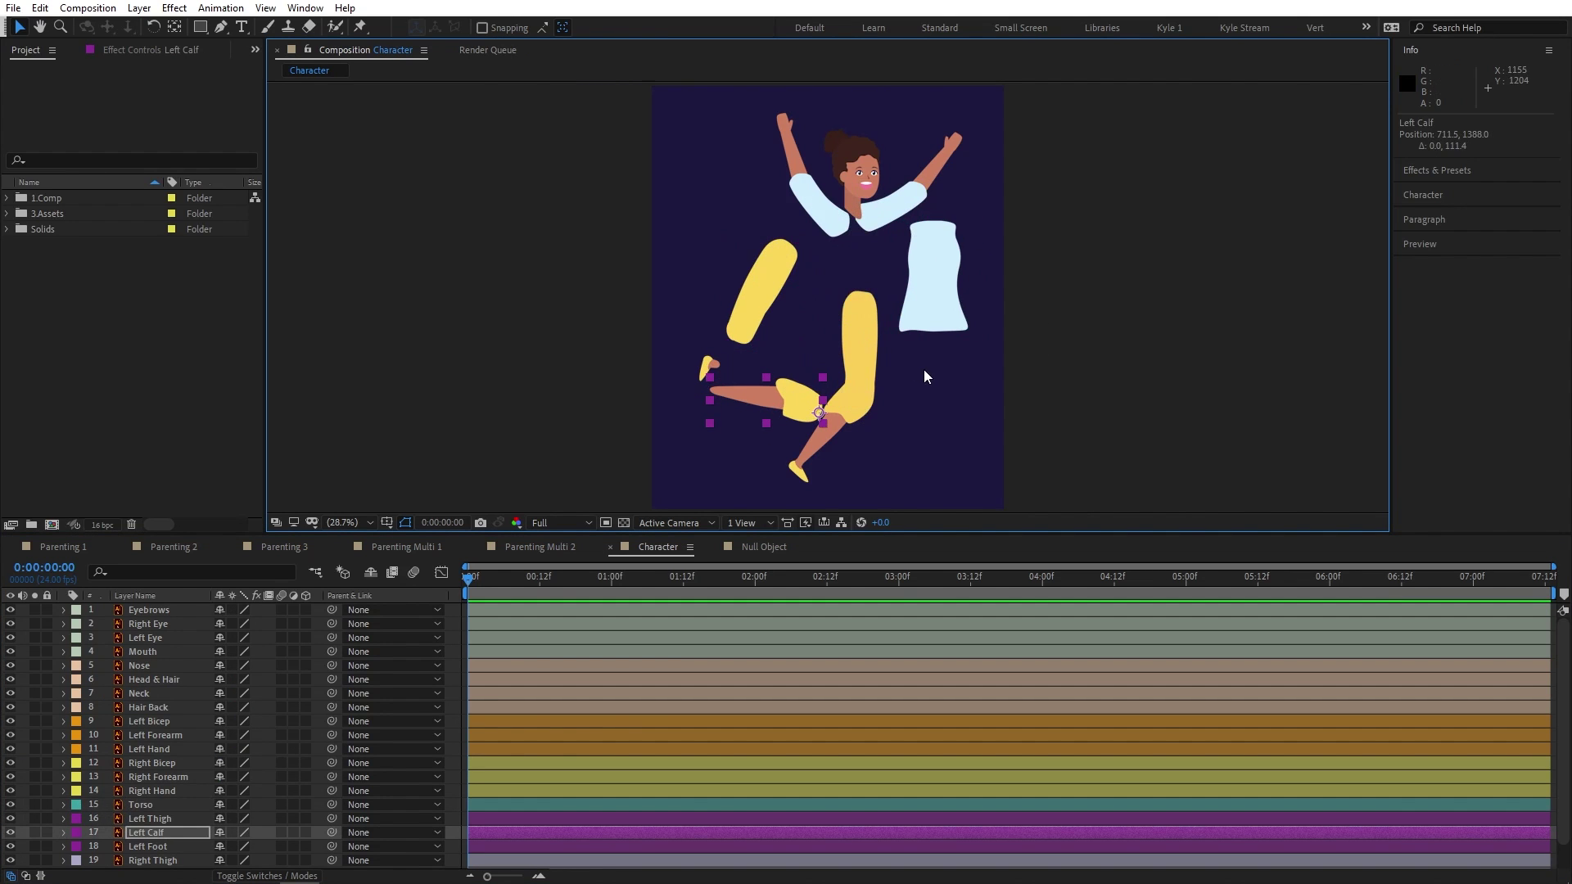
{"action": "key", "text": "ctrl+z"}
{"action": "key", "text": "ctrl+z"}
{"action": "key", "text": "ctrl+z"}
{"action": "key", "text": "ctrl+z"}
{"action": "key", "text": "ctrl+z"}
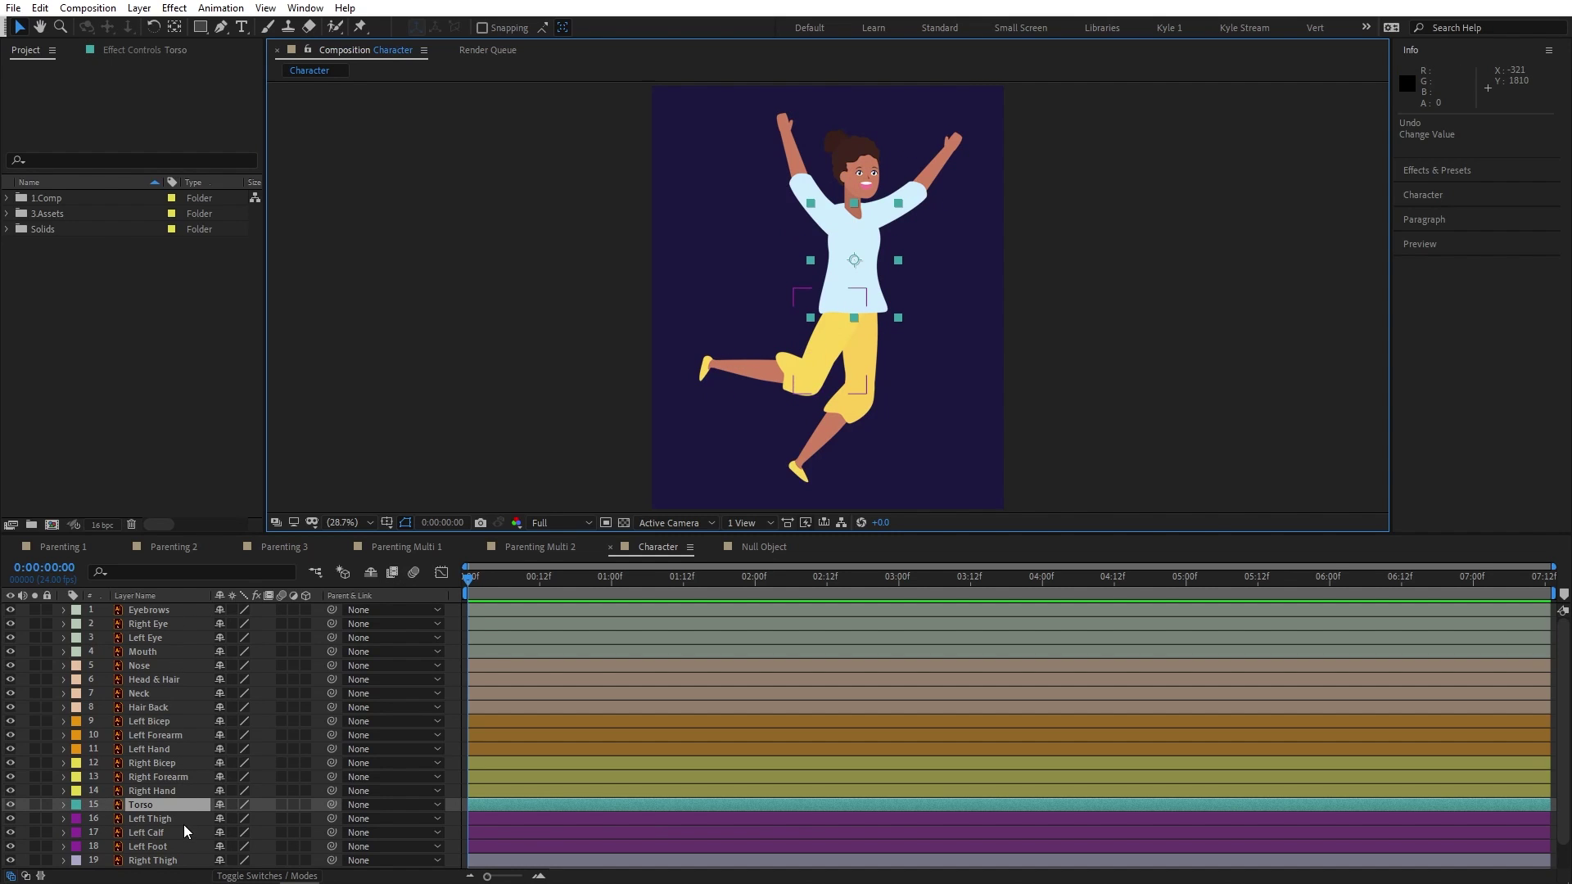
Step: Chain-parent Left Foot to Left Calf, Left Calf to Left Thigh, and Left Thigh to Torso
{"action": "left_click", "coordinate": [160, 818]}
{"action": "left_click", "coordinate": [160, 848], "text": "shift"}
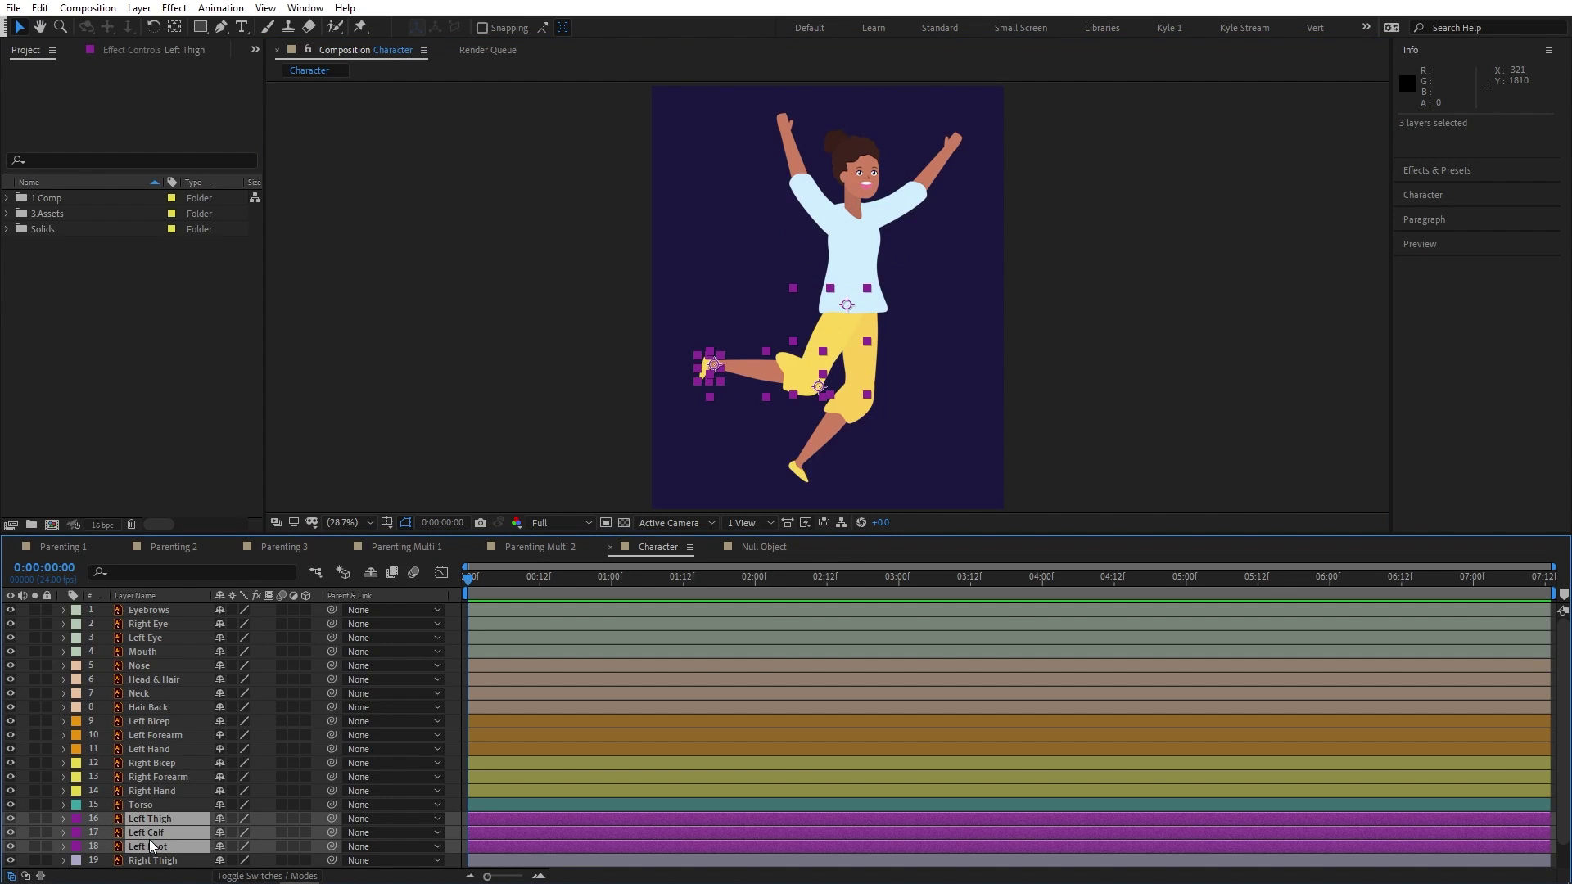
{"action": "left_click", "coordinate": [173, 806]}
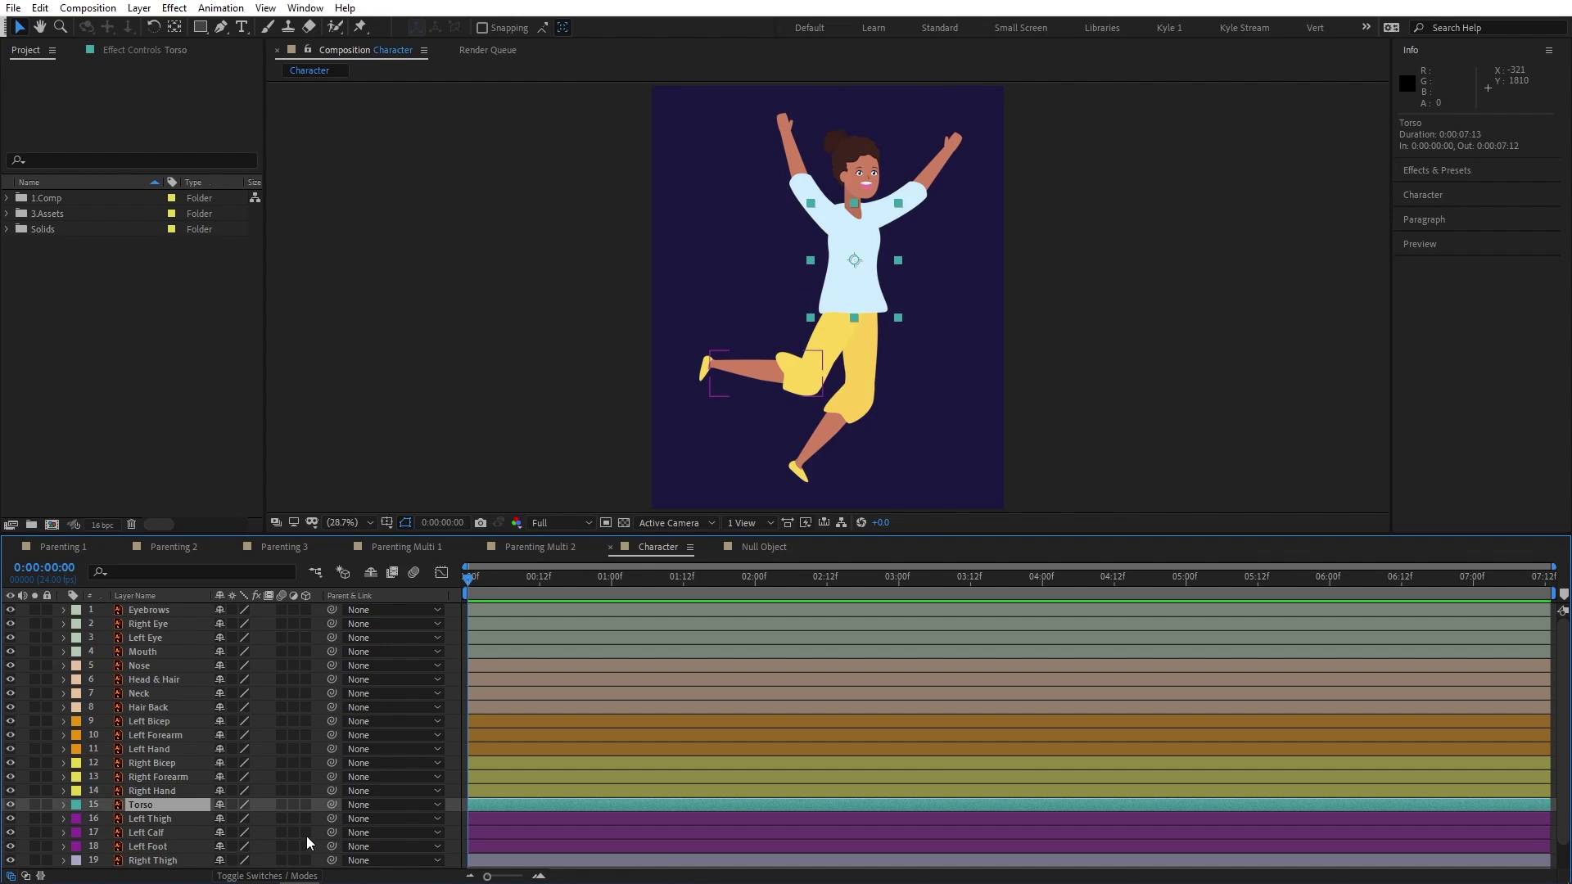
{"action": "left_click_drag", "start_coordinate": [331, 847], "coordinate": [165, 834]}
{"action": "left_click_drag", "start_coordinate": [331, 832], "coordinate": [179, 809]}
{"action": "left_click", "coordinate": [176, 820]}
{"action": "left_click", "coordinate": [173, 847], "text": "shift"}
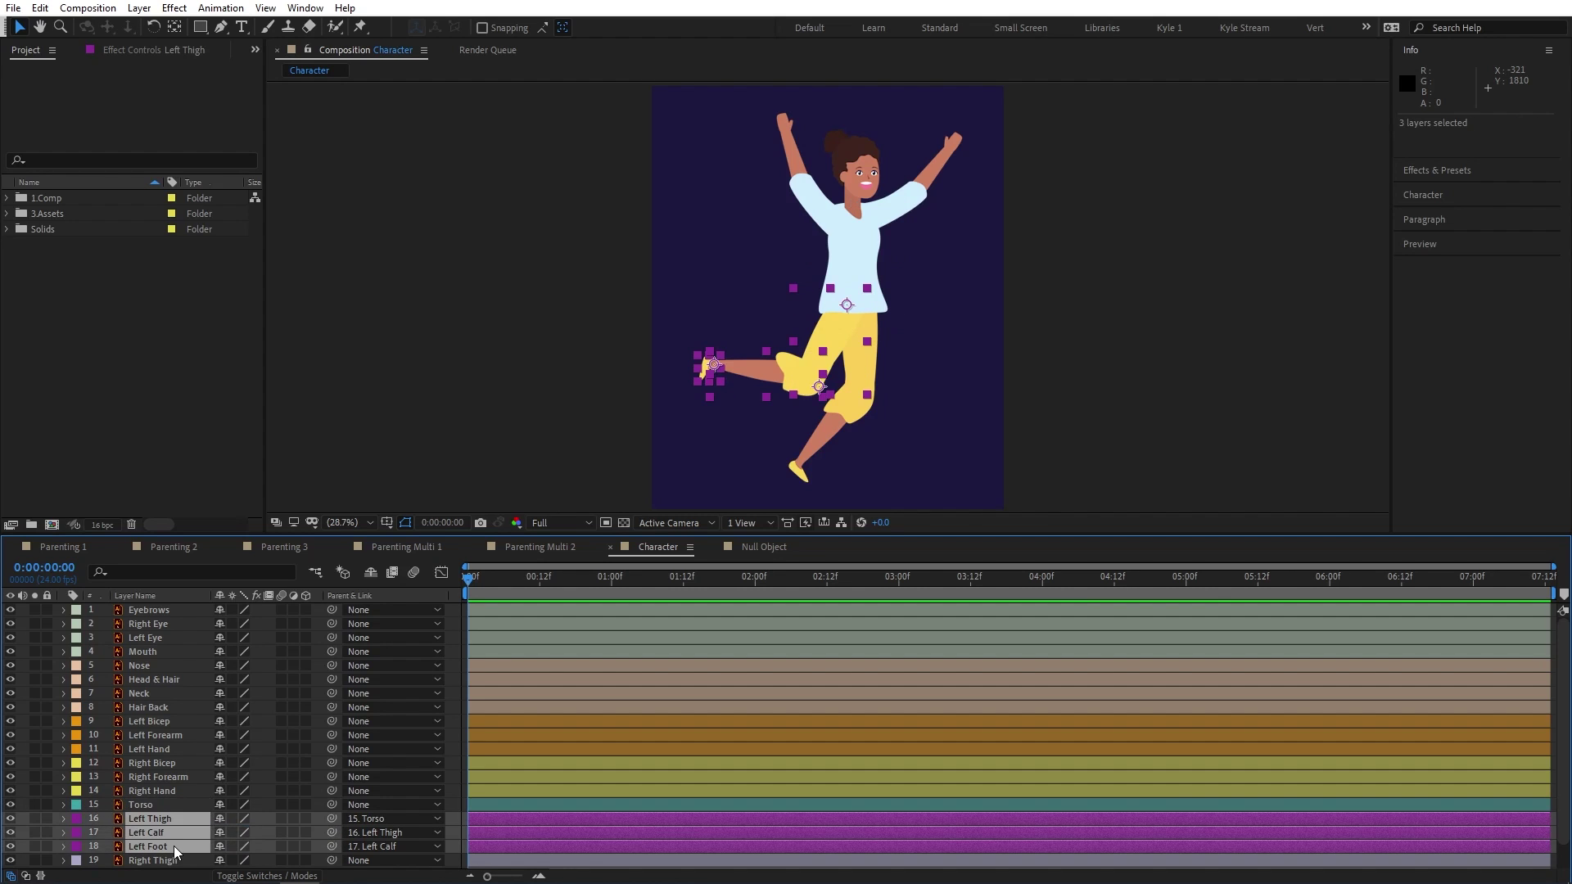
Step: Reveal Rotation for the left leg layers and bend the leg up, thigh at 17.2°
{"action": "key", "text": "r"}
{"action": "left_click", "coordinate": [265, 768]}
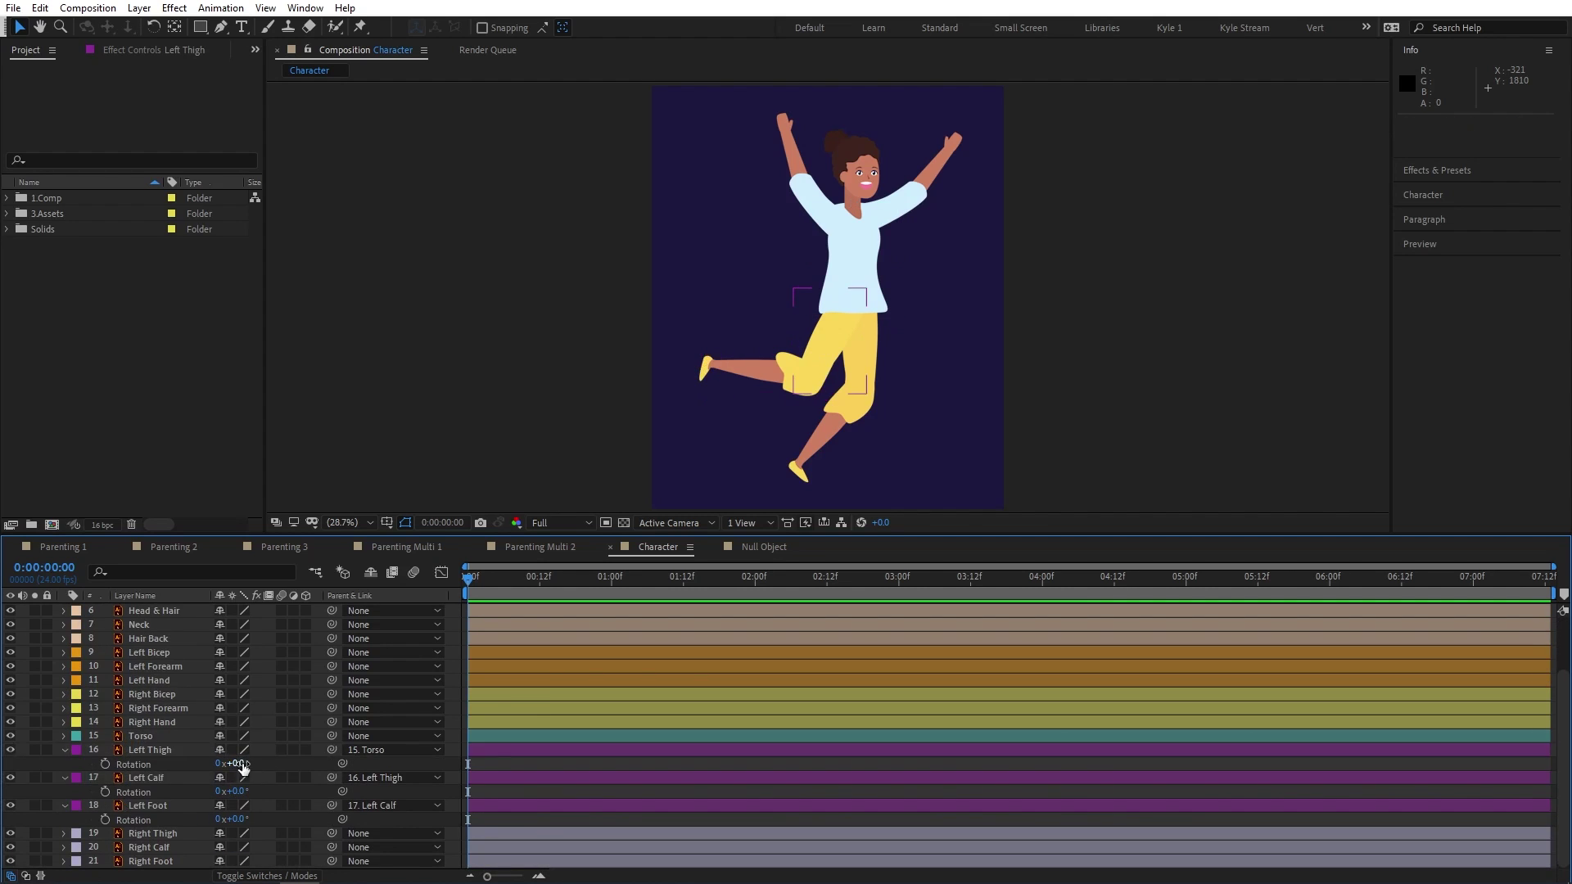
{"action": "left_click_drag", "start_coordinate": [233, 764], "coordinate": [360, 751]}
{"action": "left_click_drag", "start_coordinate": [237, 791], "coordinate": [354, 773]}
{"action": "left_click", "coordinate": [353, 774]}
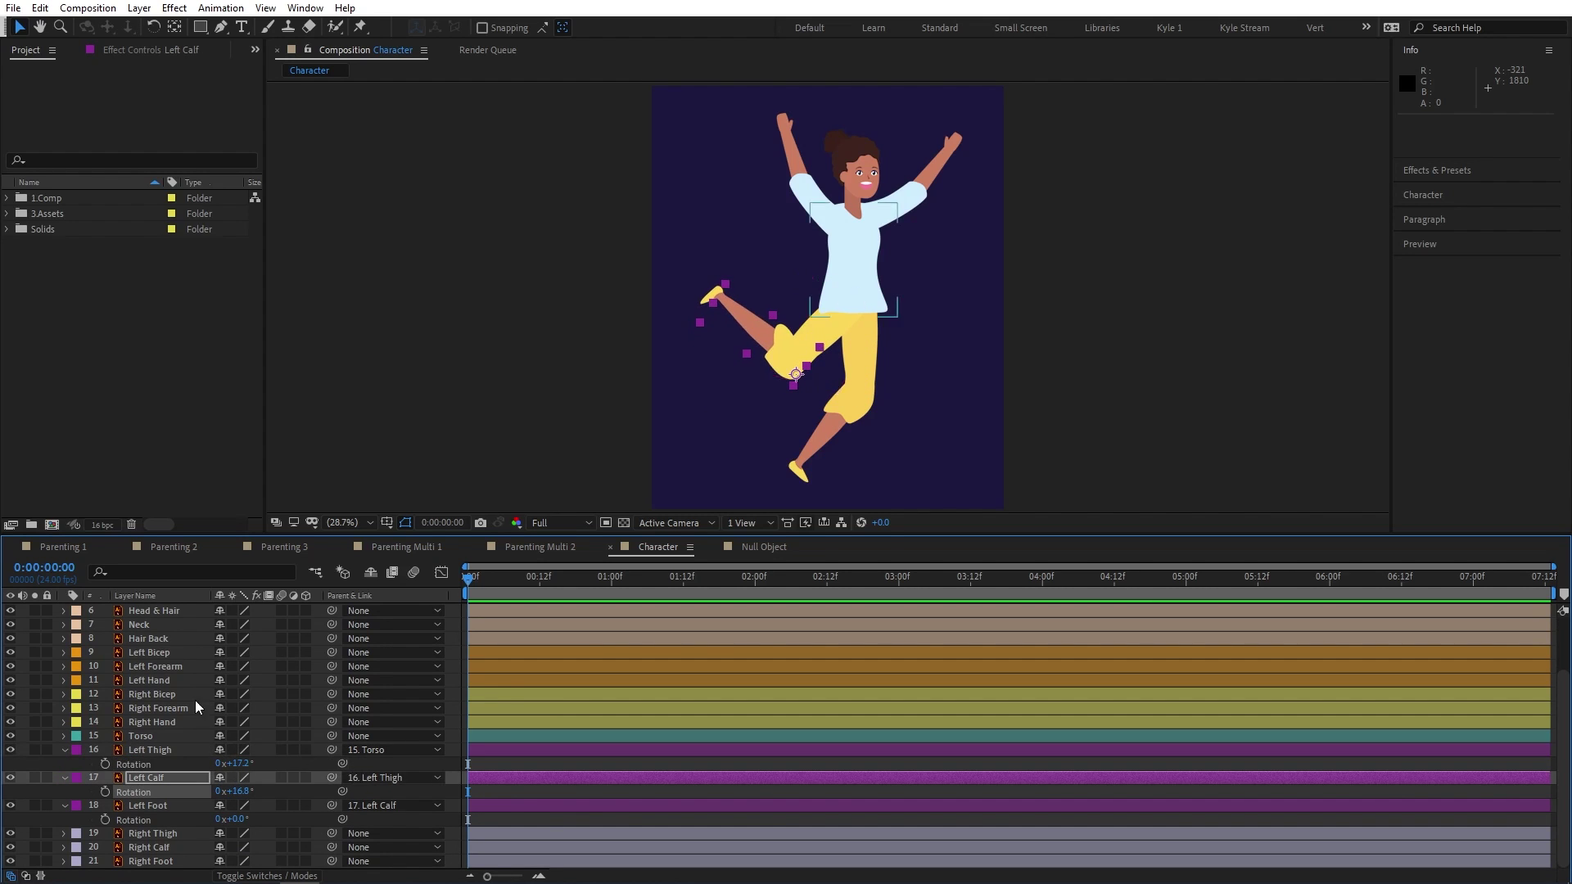
Step: Parent Eyebrows through Nose plus Hair Back to Head & Hair, Head & Hair to Neck, Neck to Torso
{"action": "scroll", "coordinate": [168, 618], "scroll_direction": "up", "scroll_amount": 1}
{"action": "scroll", "coordinate": [171, 621], "scroll_direction": "up", "scroll_amount": 1}
{"action": "left_click", "coordinate": [156, 610]}
{"action": "left_click", "coordinate": [164, 665], "text": "shift"}
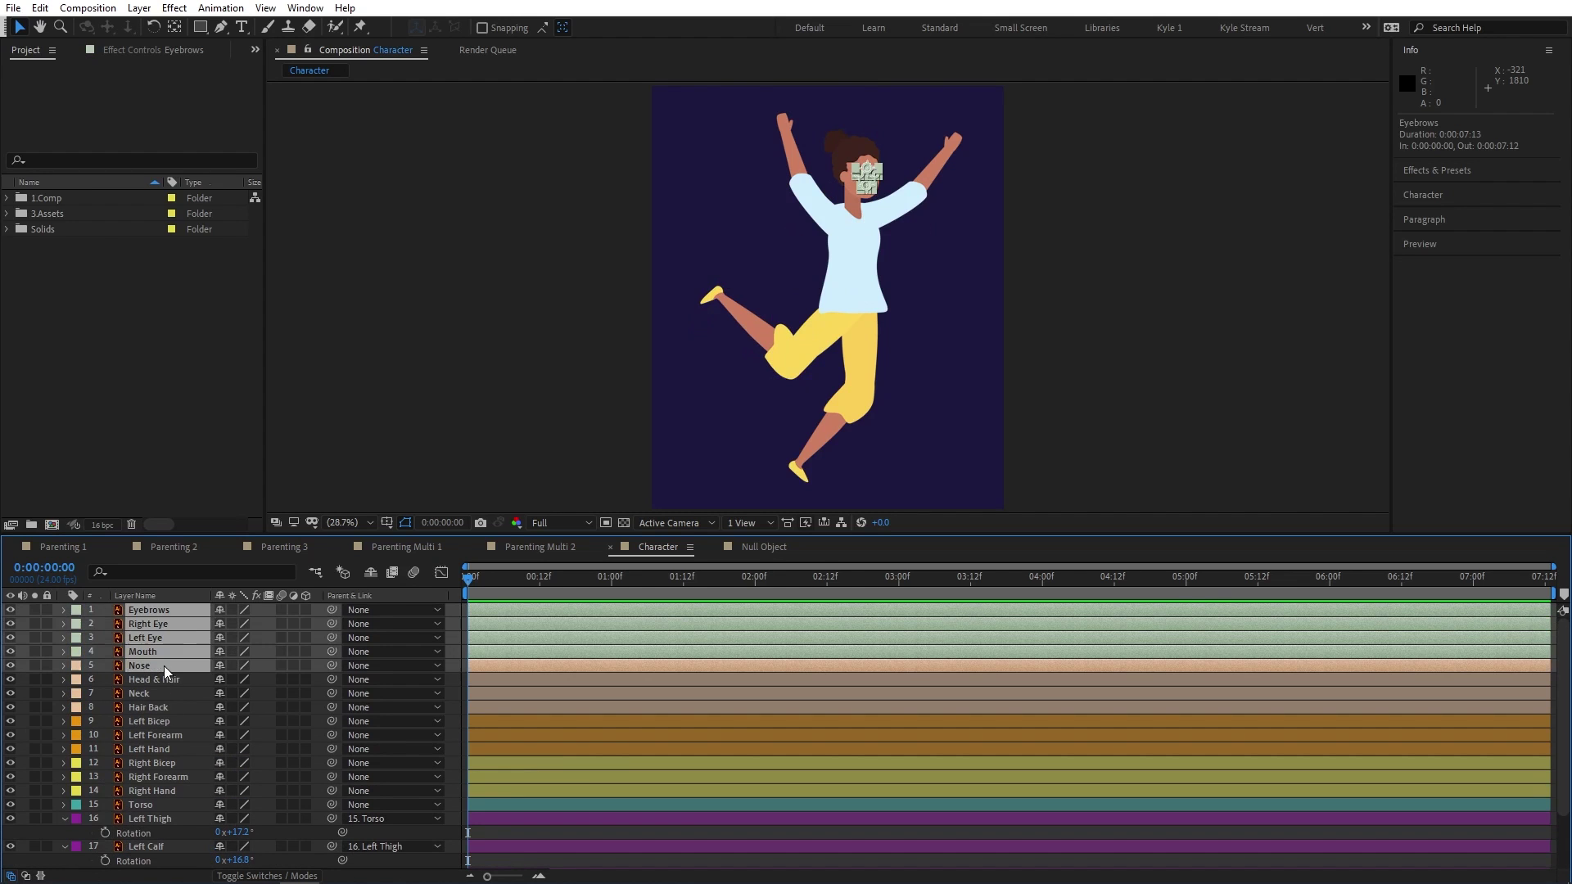
{"action": "left_click", "coordinate": [162, 706], "text": "ctrl"}
{"action": "left_click_drag", "start_coordinate": [305, 665], "coordinate": [190, 678]}
{"action": "left_click_drag", "start_coordinate": [329, 679], "coordinate": [191, 694]}
{"action": "left_click_drag", "start_coordinate": [331, 694], "coordinate": [170, 804]}
Step: Tilt the head to one side with the Rotation tool, then open the Null Object comp
{"action": "scroll", "coordinate": [899, 377], "scroll_direction": "up", "scroll_amount": 4}
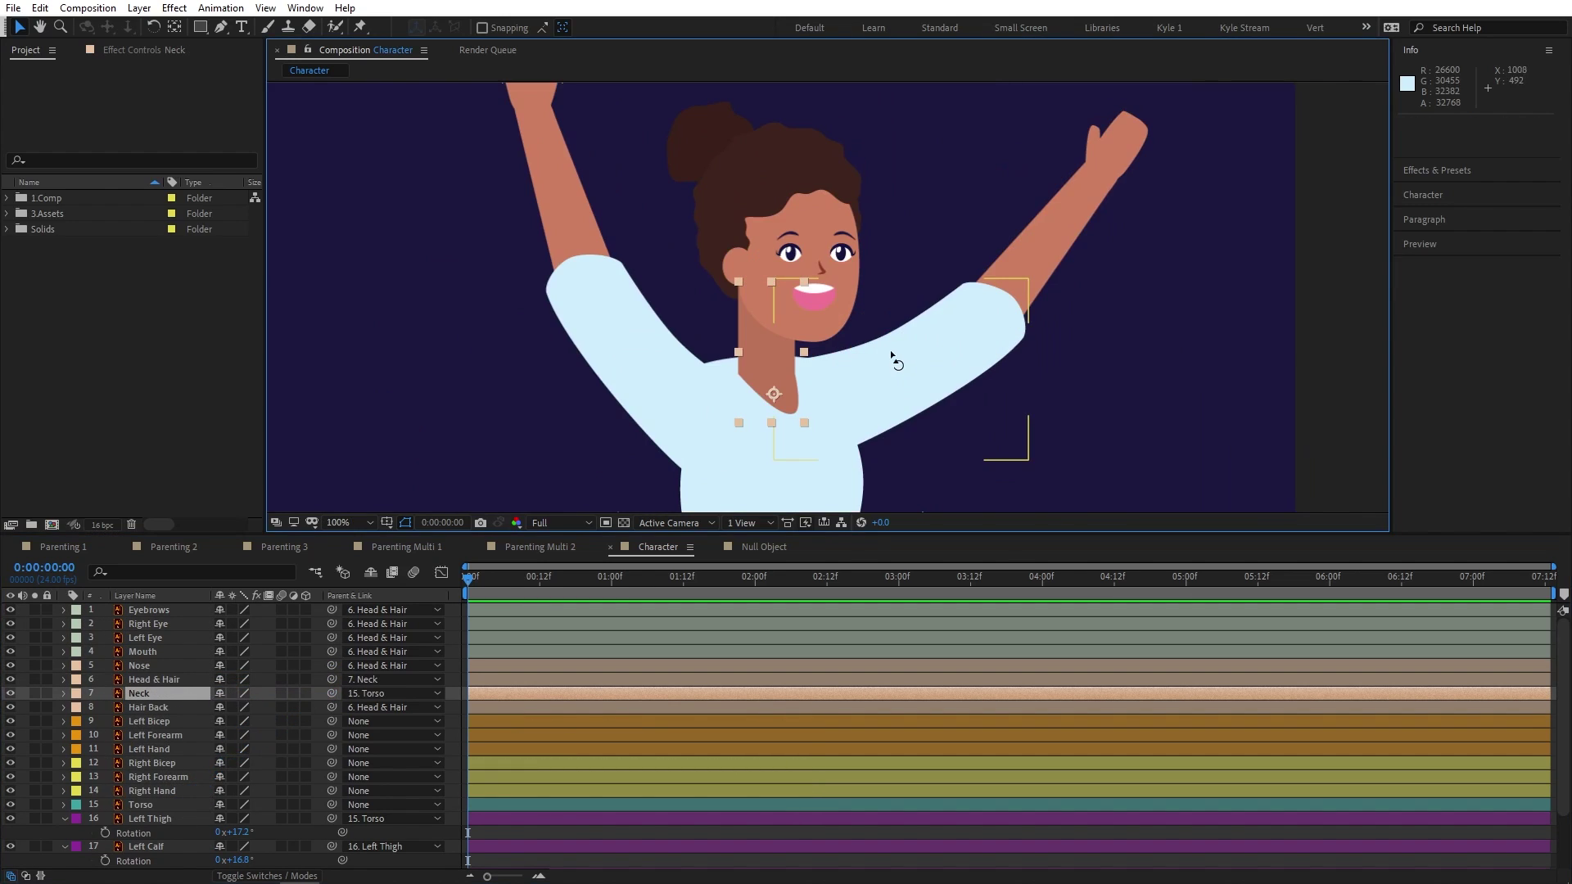
{"action": "key", "text": "w"}
{"action": "left_click_drag", "start_coordinate": [753, 195], "coordinate": [725, 208]}
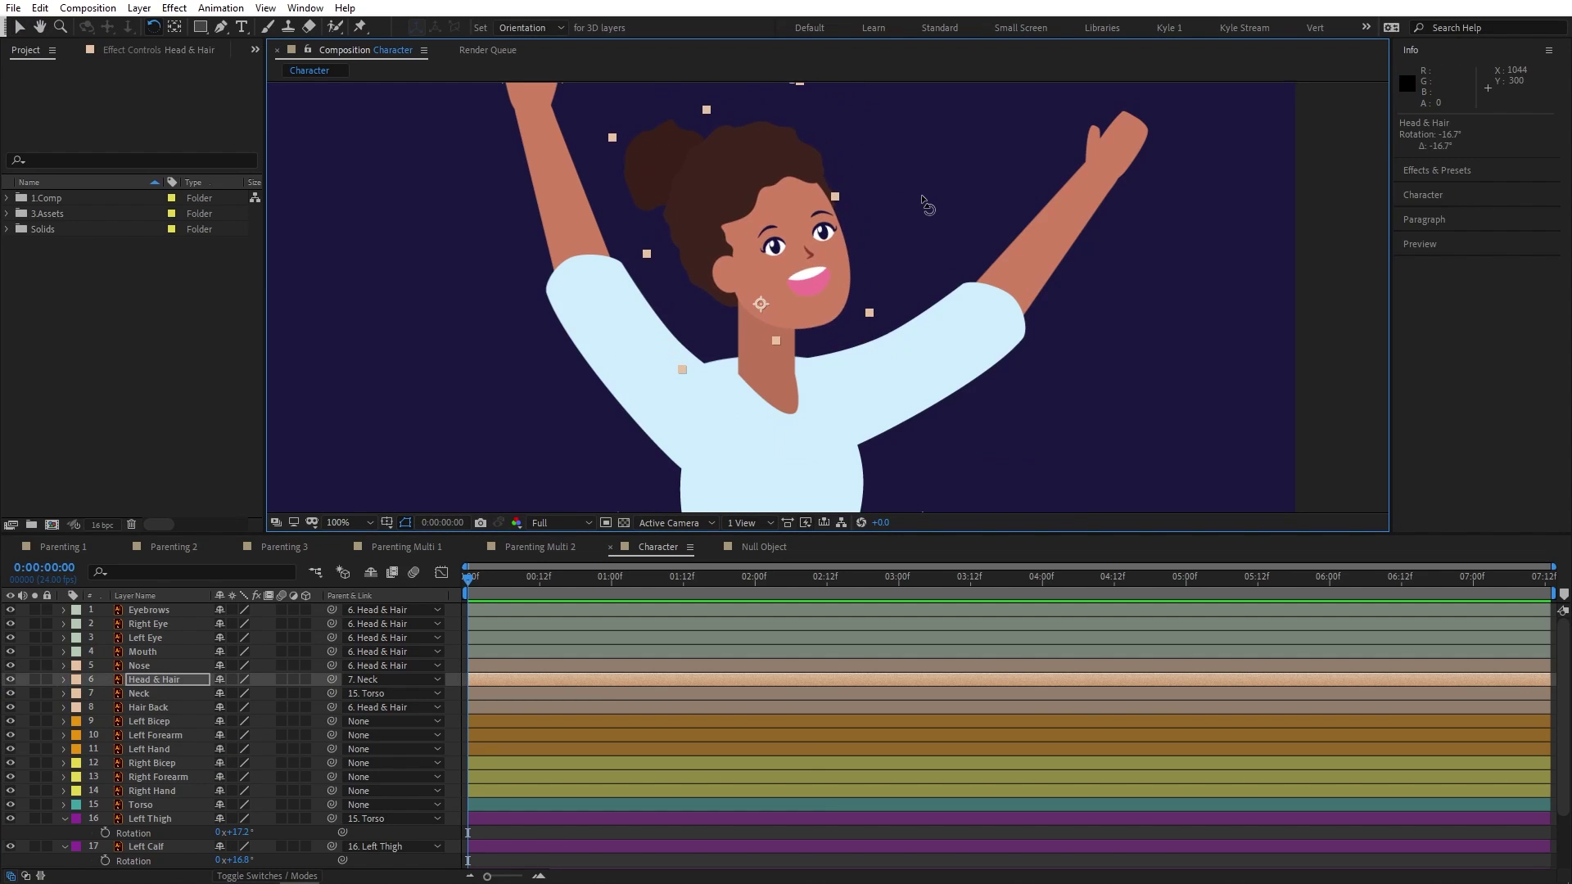
{"action": "left_click", "coordinate": [761, 547]}
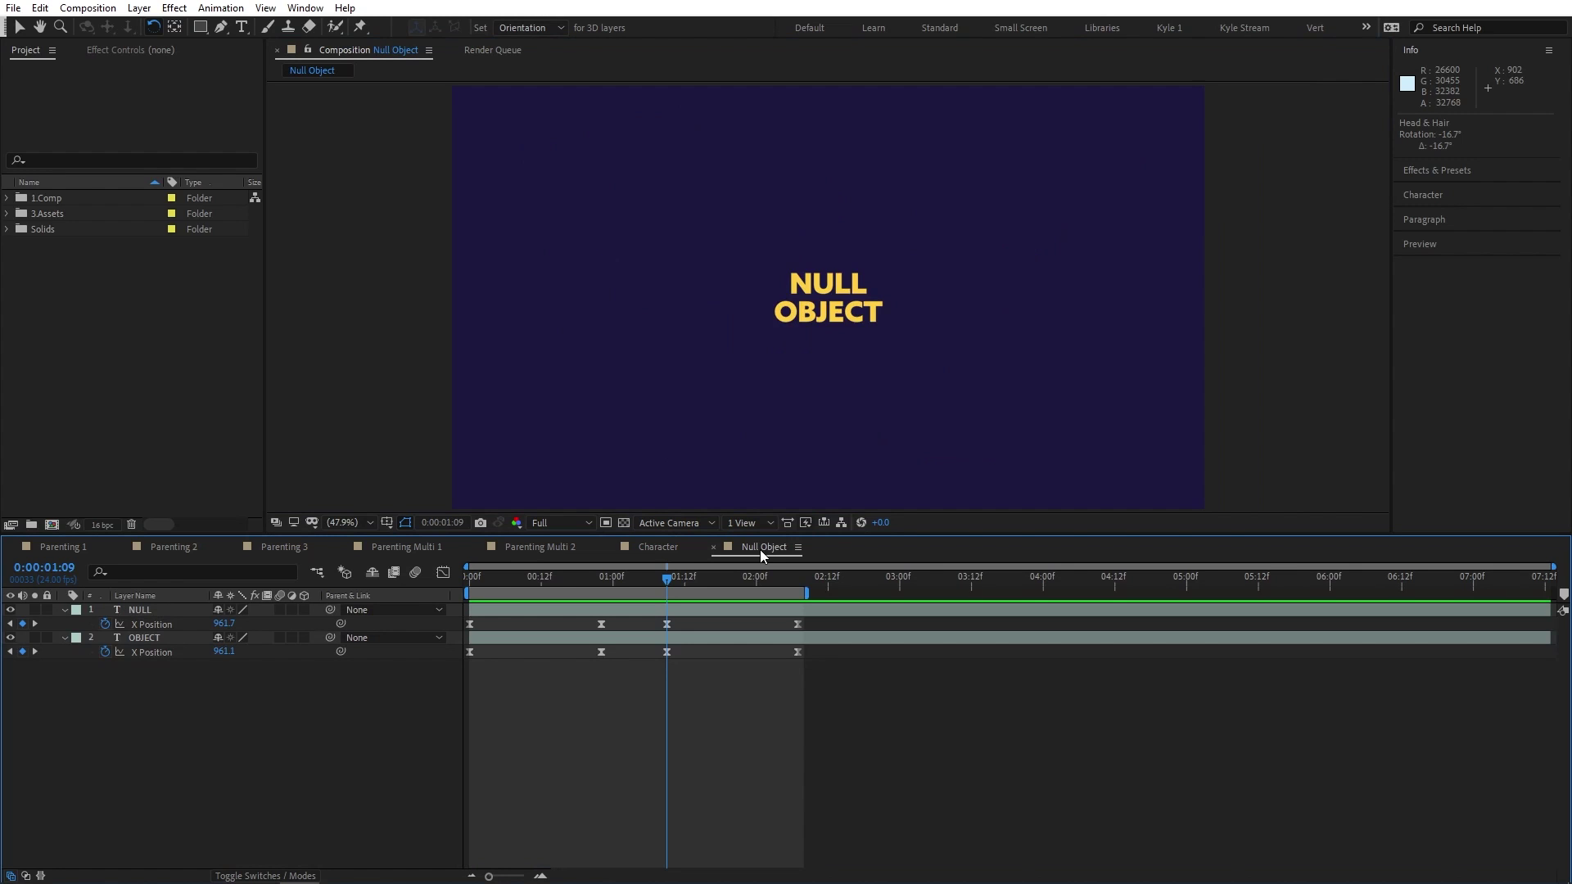
{"action": "key", "text": "space"}
{"action": "key", "text": "space"}
Step: Add a new Null Object layer and parent the NULL and OBJECT text layers to it
{"action": "left_click", "coordinate": [139, 10]}
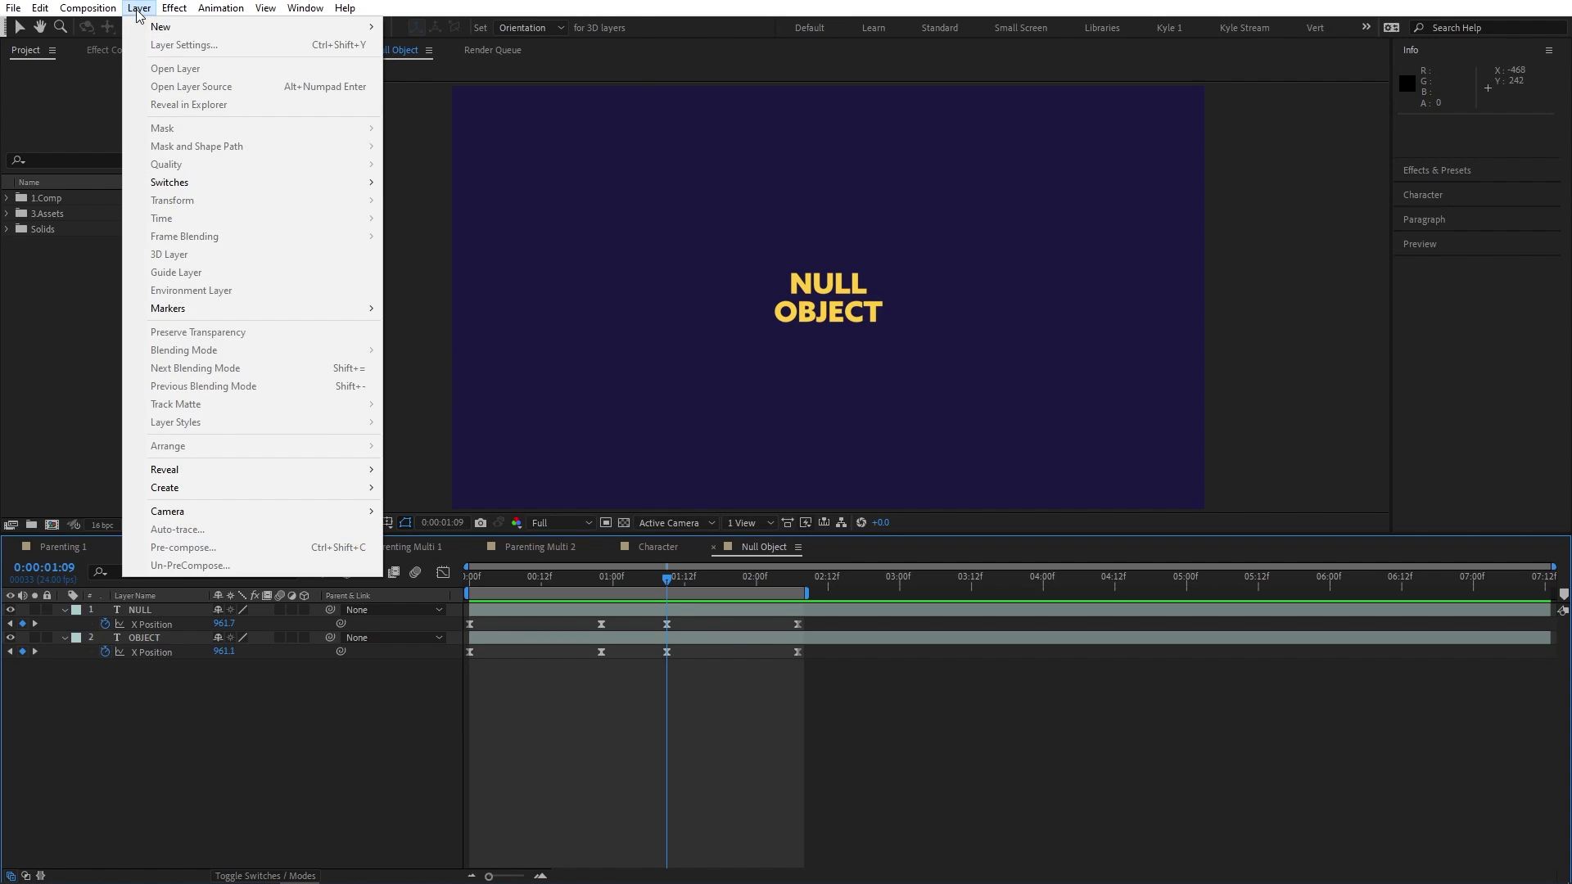
{"action": "mouse_move", "coordinate": [157, 27]}
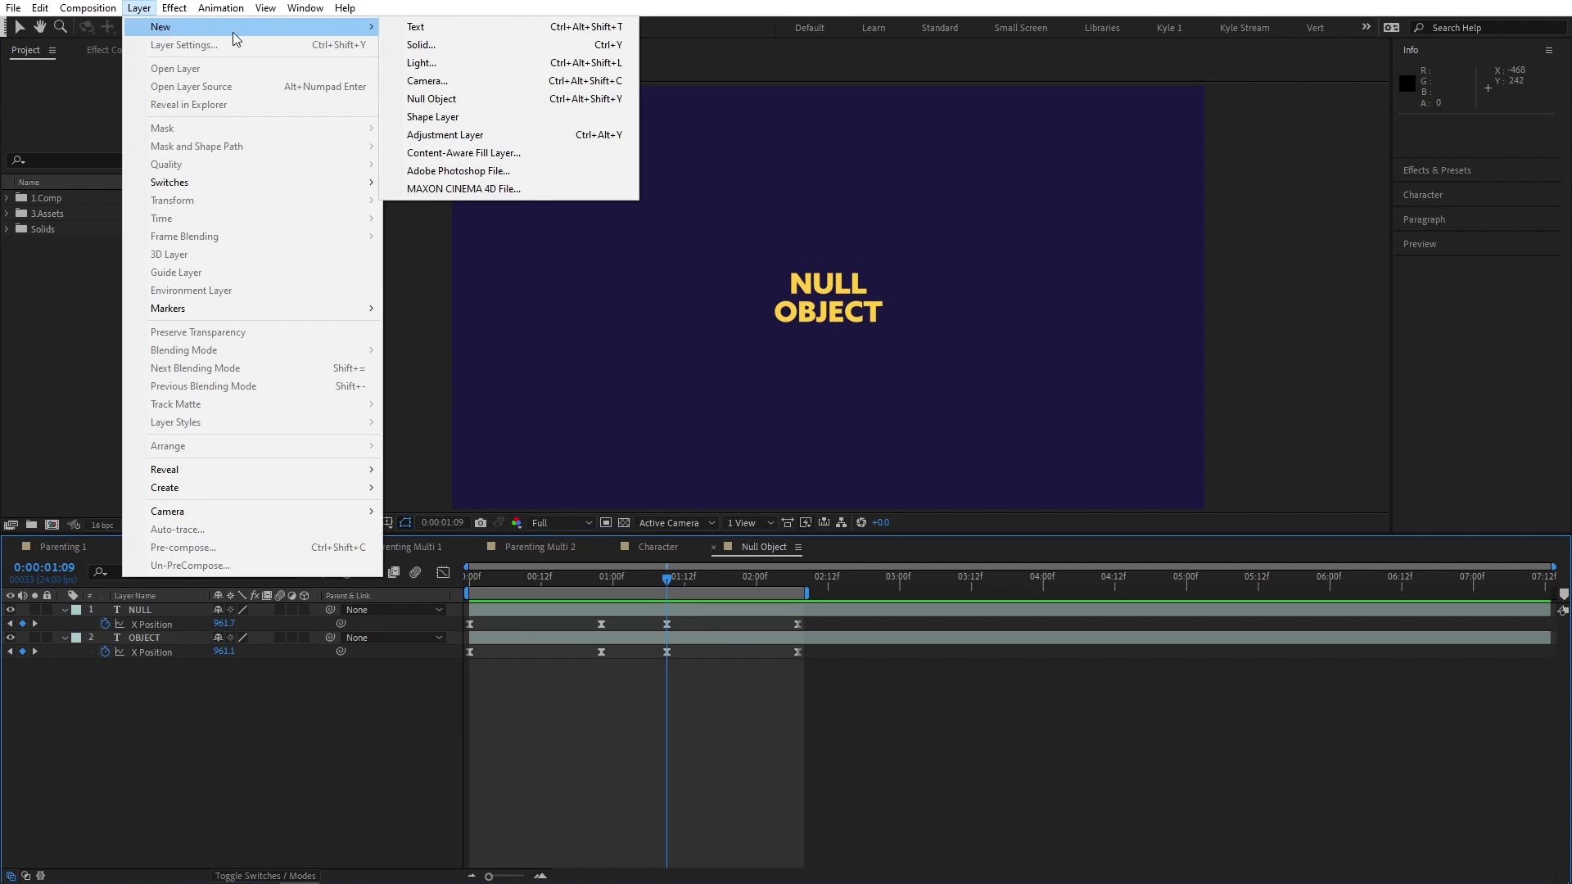
{"action": "left_click", "coordinate": [503, 104]}
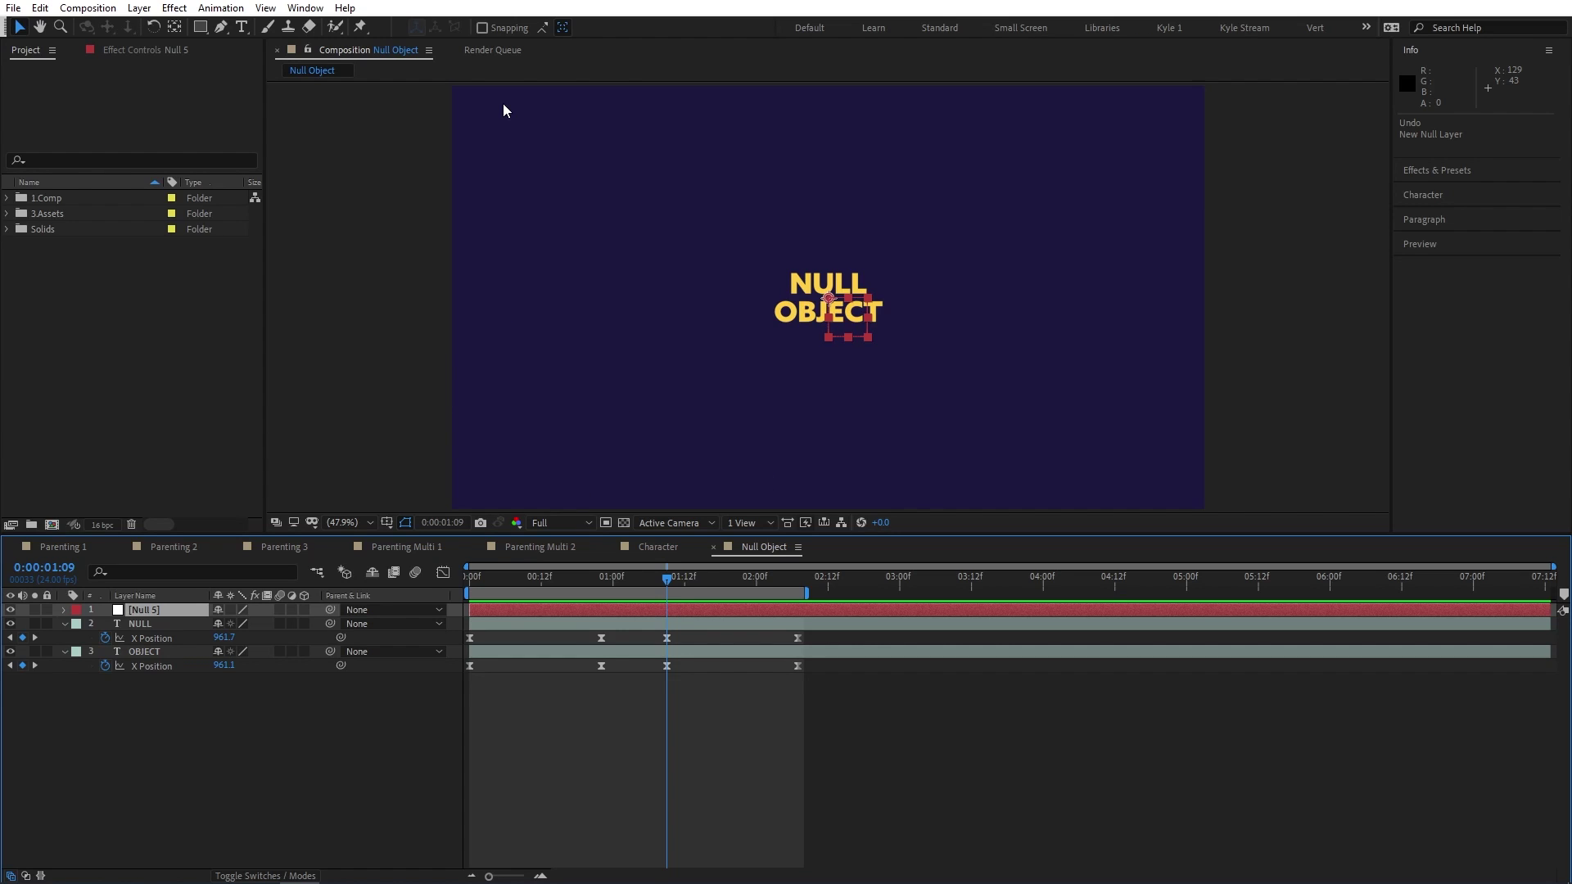
{"action": "left_click", "coordinate": [181, 624]}
{"action": "left_click", "coordinate": [183, 654], "text": "ctrl"}
{"action": "left_click_drag", "start_coordinate": [301, 624], "coordinate": [159, 614]}
Step: Rename the null to 'Text Mover' and reveal its Position, Scale and Rotation properties
{"action": "left_click", "coordinate": [167, 605]}
{"action": "key", "text": "Return"}
{"action": "type", "text": "Text Mover"}
{"action": "key", "text": "Return"}
{"action": "key", "text": "p"}
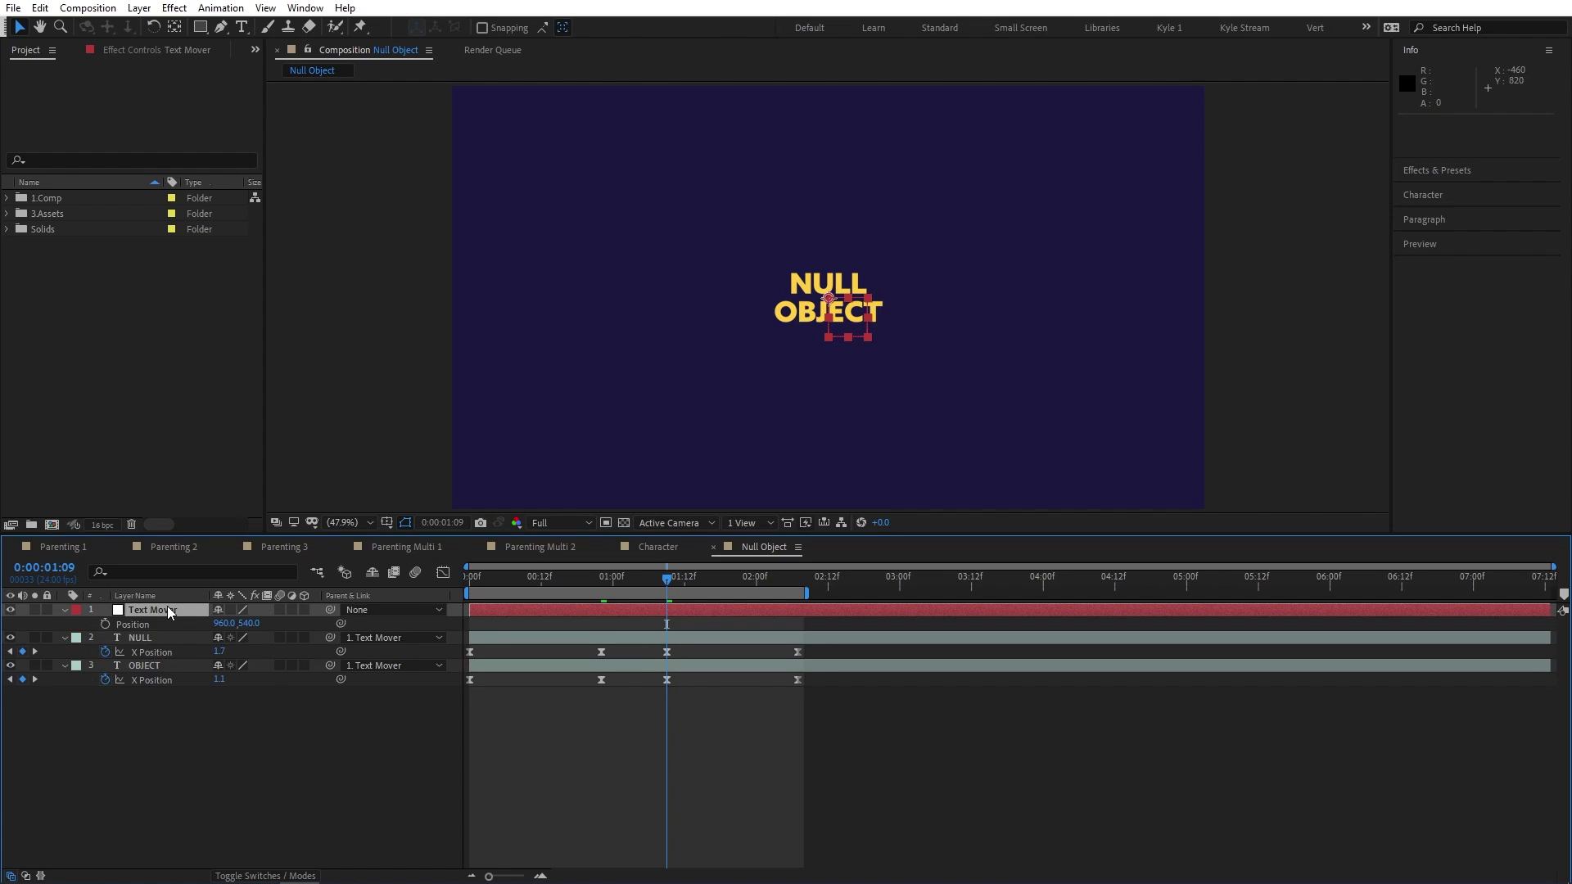
{"action": "key", "text": "shift+s"}
{"action": "key", "text": "shift+r"}
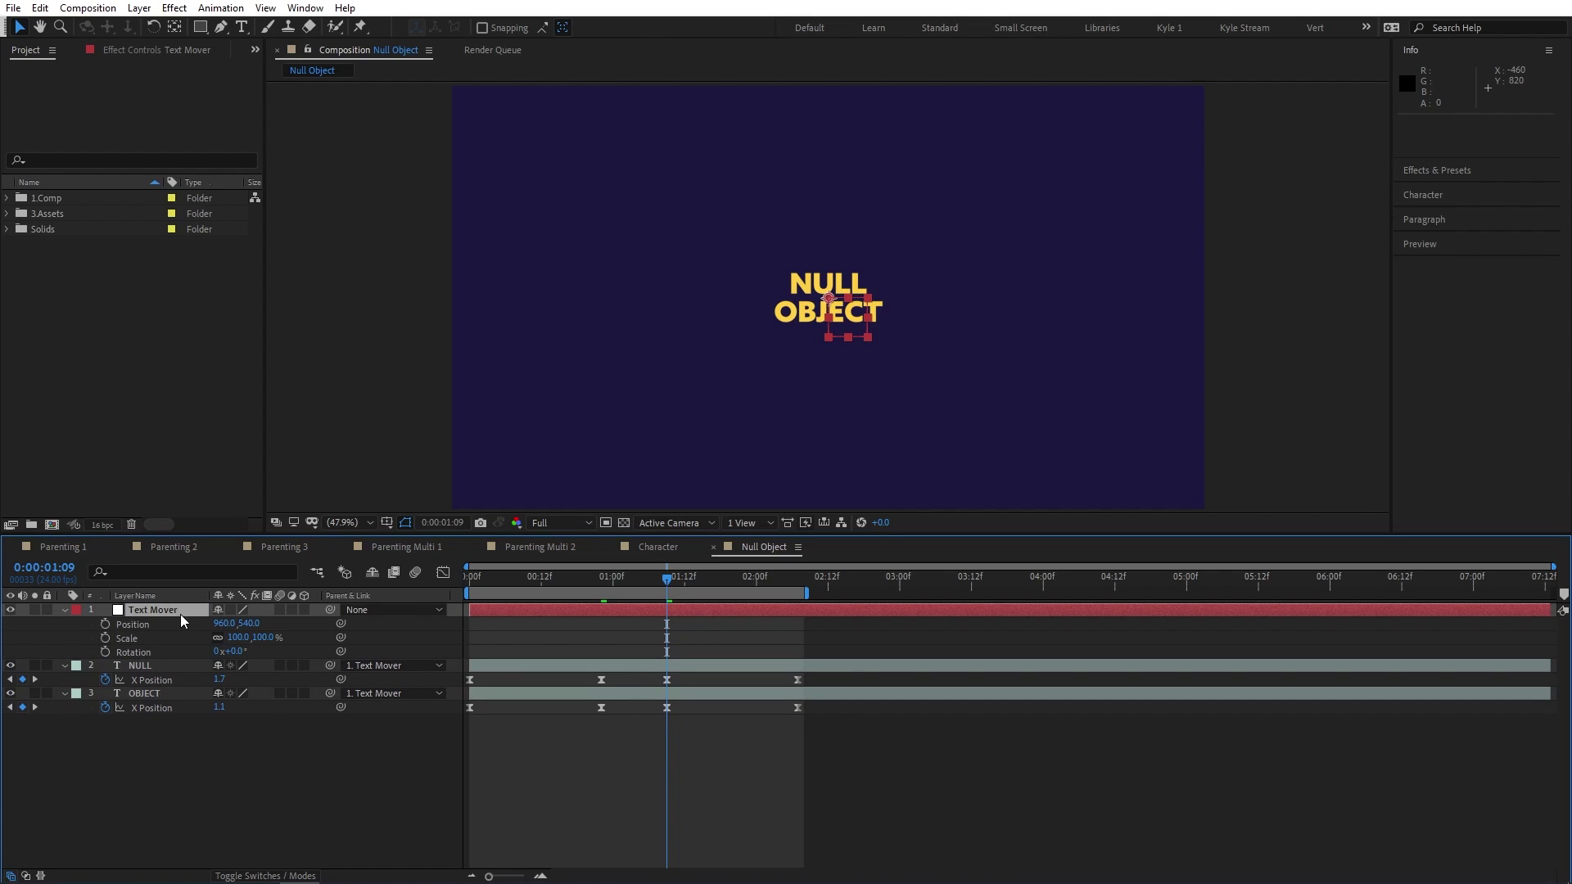
Step: Move Text Mover to X 702, scale it to 174%, and keyframe Rotation from -25.2° to 16°
{"action": "left_click_drag", "start_coordinate": [219, 623], "coordinate": [261, 651]}
{"action": "left_click", "coordinate": [104, 651]}
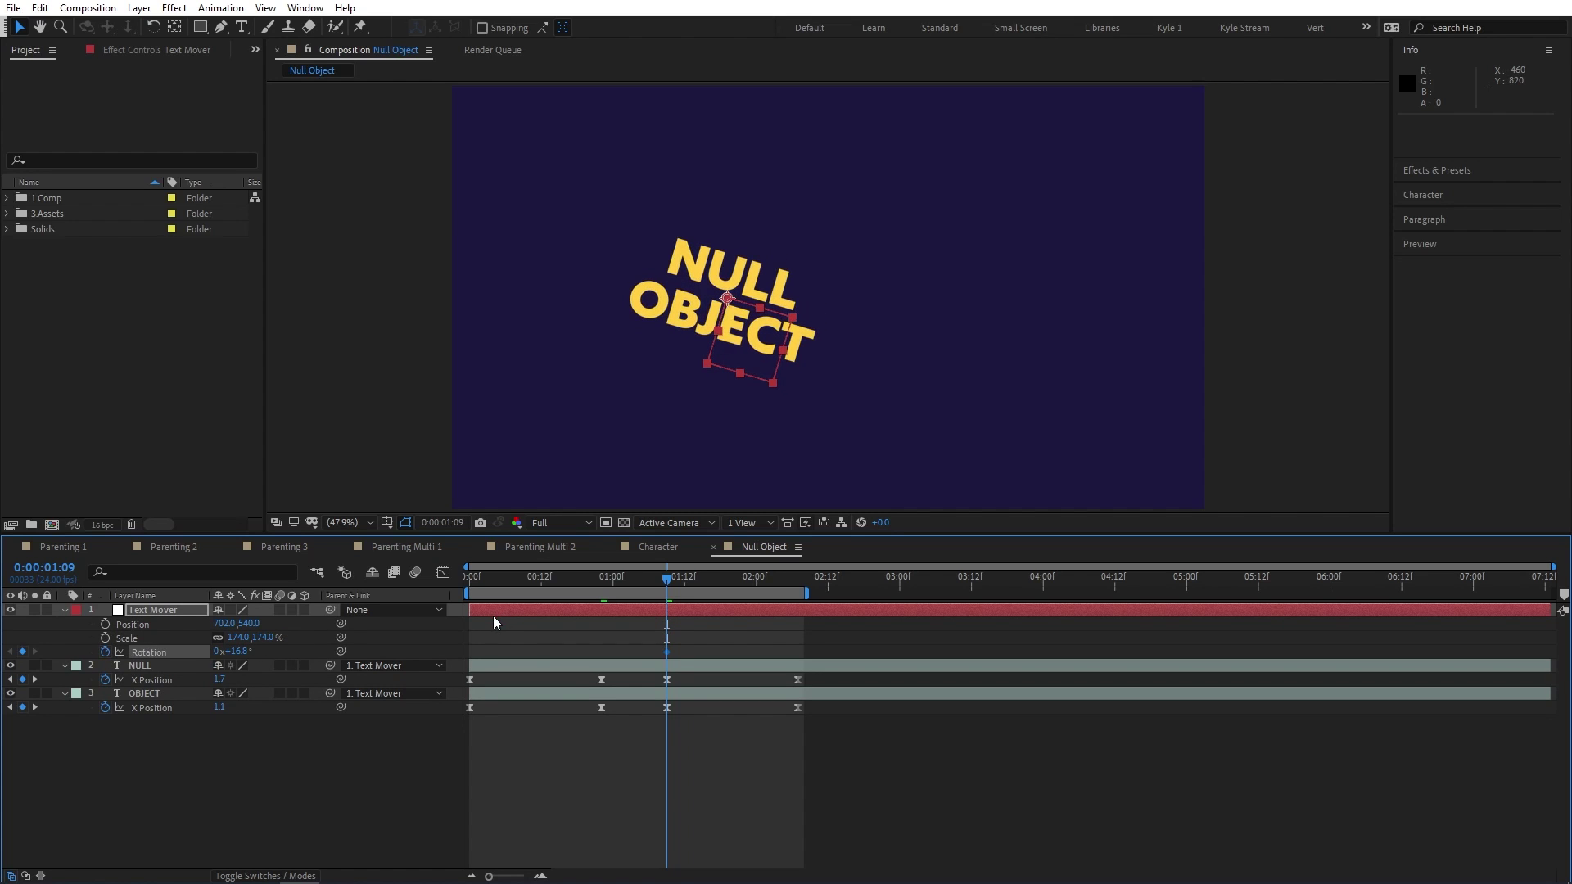
{"action": "key", "text": "j"}
{"action": "left_click_drag", "start_coordinate": [245, 655], "coordinate": [211, 655]}
{"action": "left_click", "coordinate": [611, 643]}
{"action": "left_click_drag", "start_coordinate": [562, 642], "coordinate": [709, 652]}
{"action": "left_click", "coordinate": [602, 745]}
{"action": "key", "text": "space"}
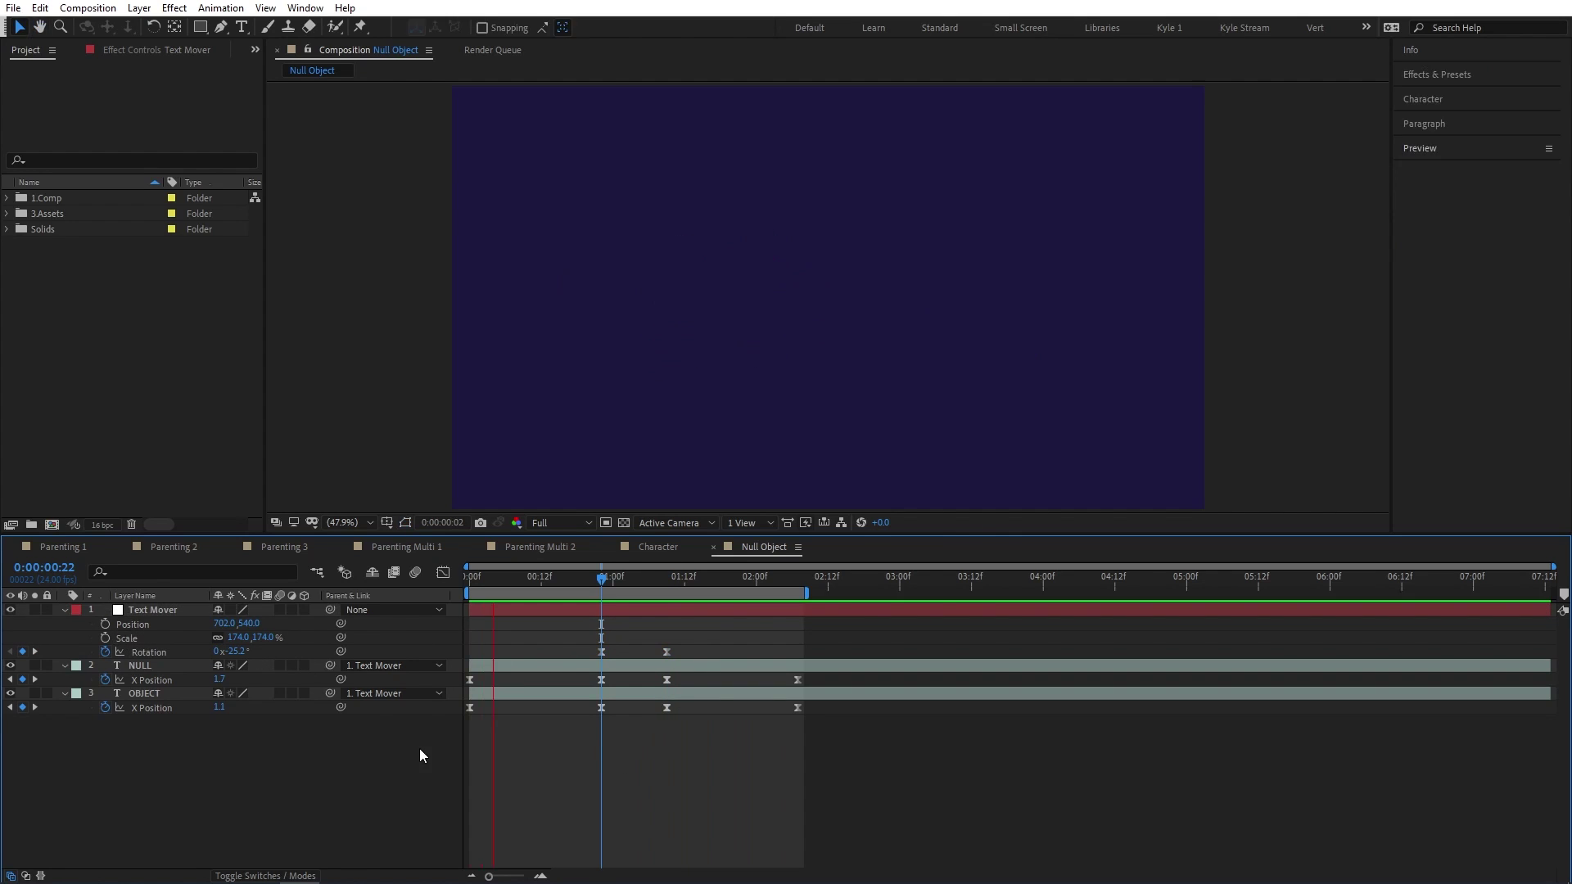